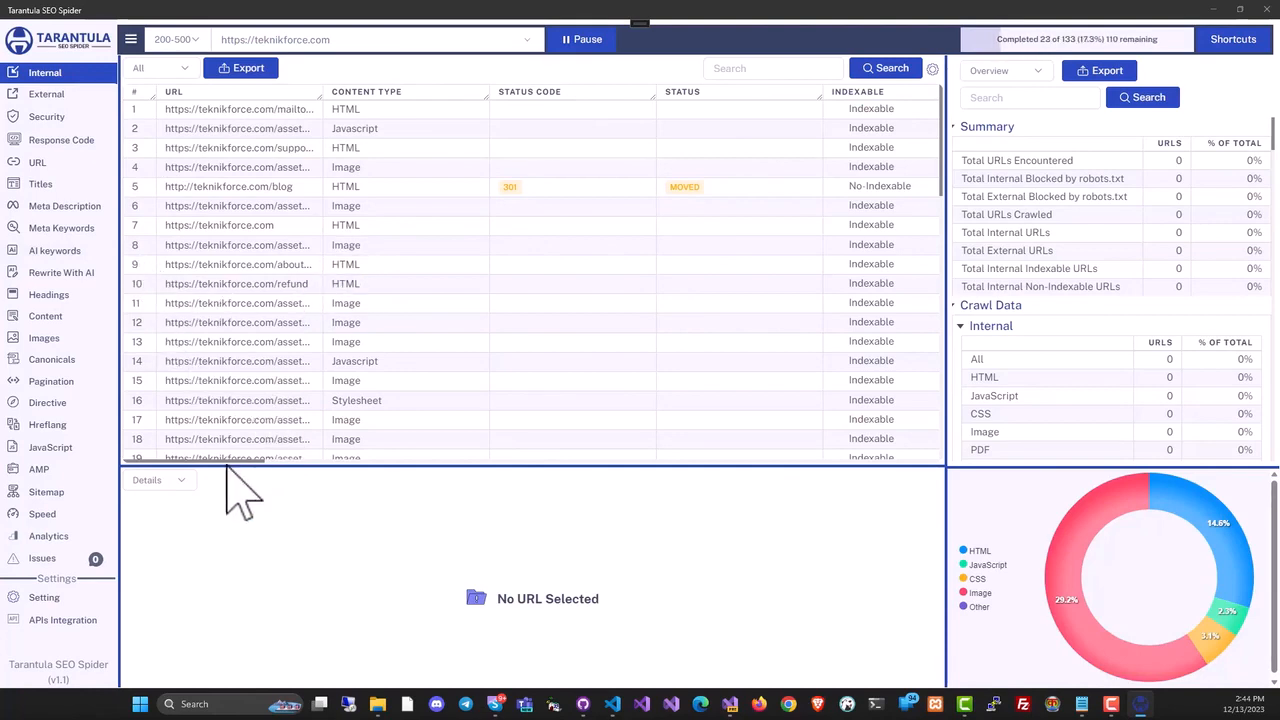
- Look through the crawled internal URLs and view the external URLs report for teknikforce.com
mouse_move(227, 462)
left_mouse_down()
mouse_move(247, 462)
mouse_move(218, 460)
left_mouse_up()
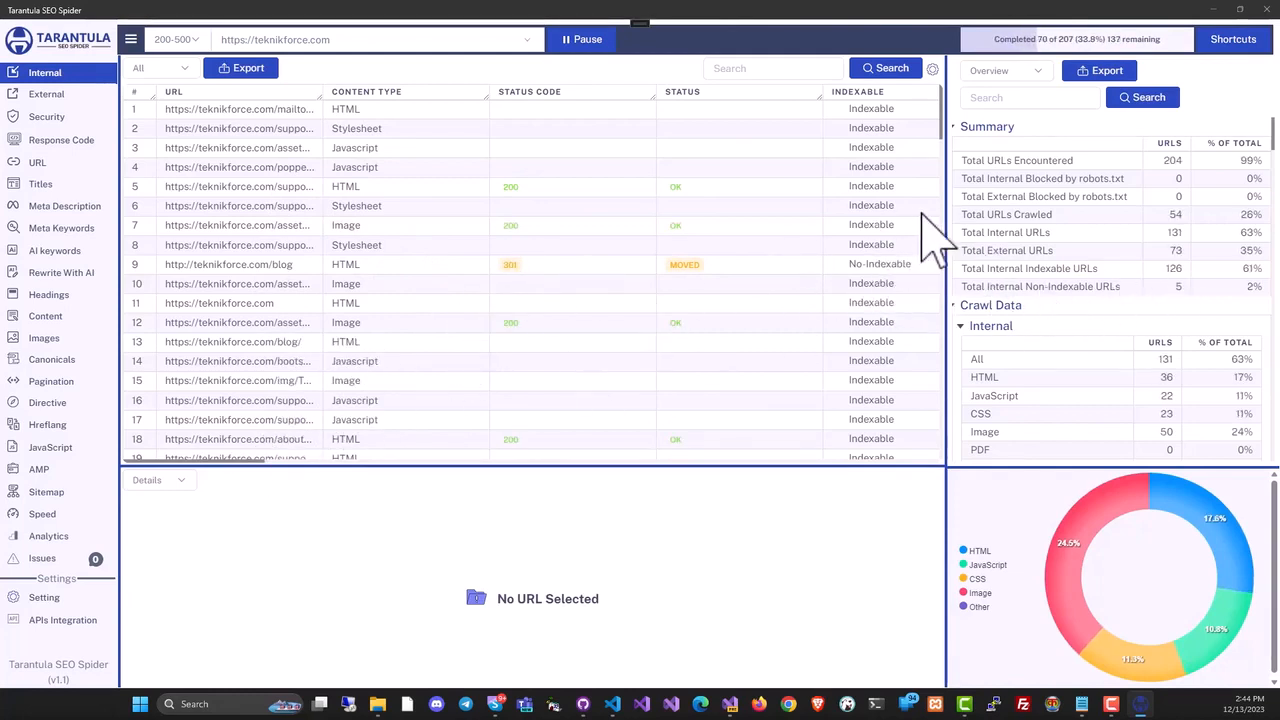
left_click_drag(941, 104, 942, 334)
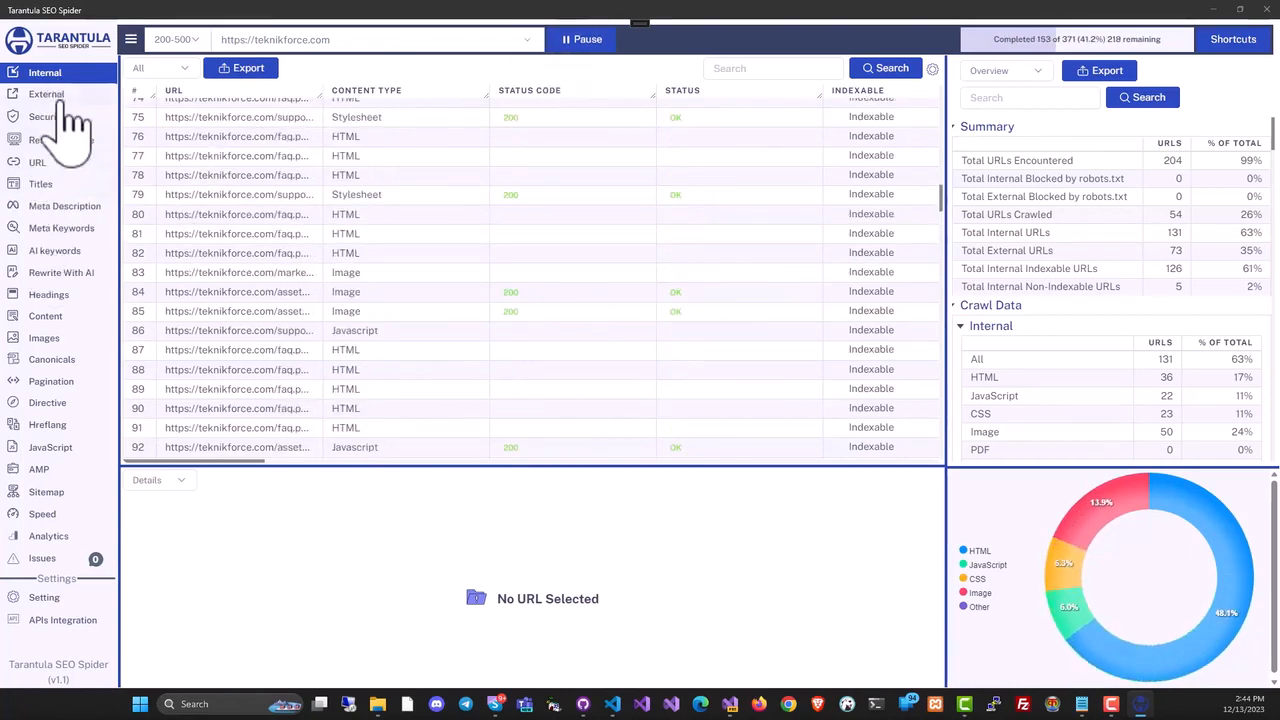
left_click(62, 98)
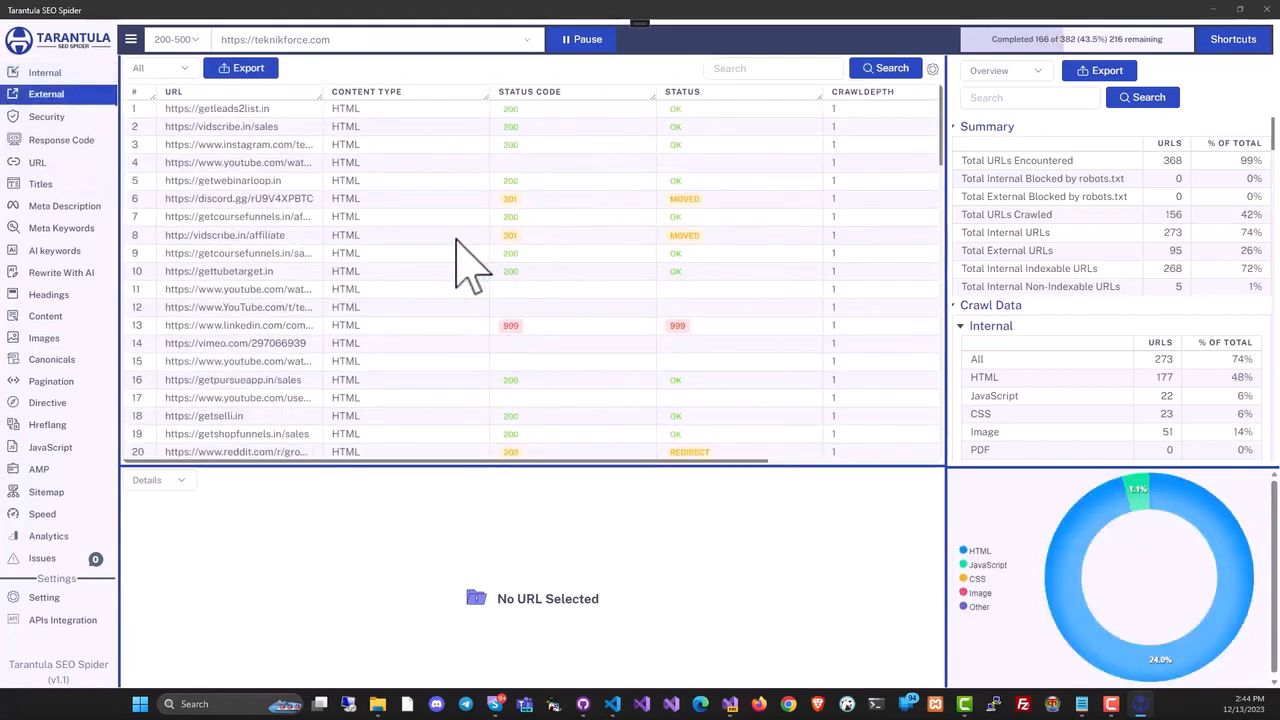
- View the Security report and show the details of the img/linkedin/linkedin.jpg image URL
left_click(62, 116)
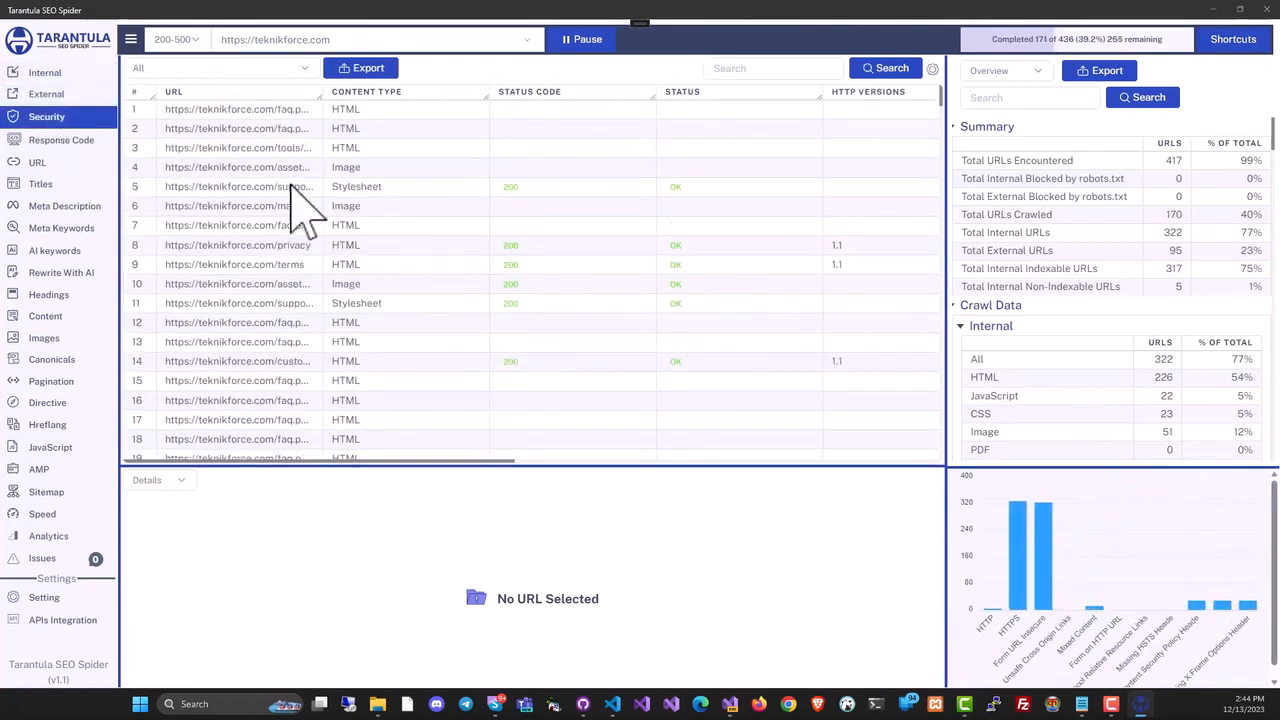
scroll(427, 232, "down", 5)
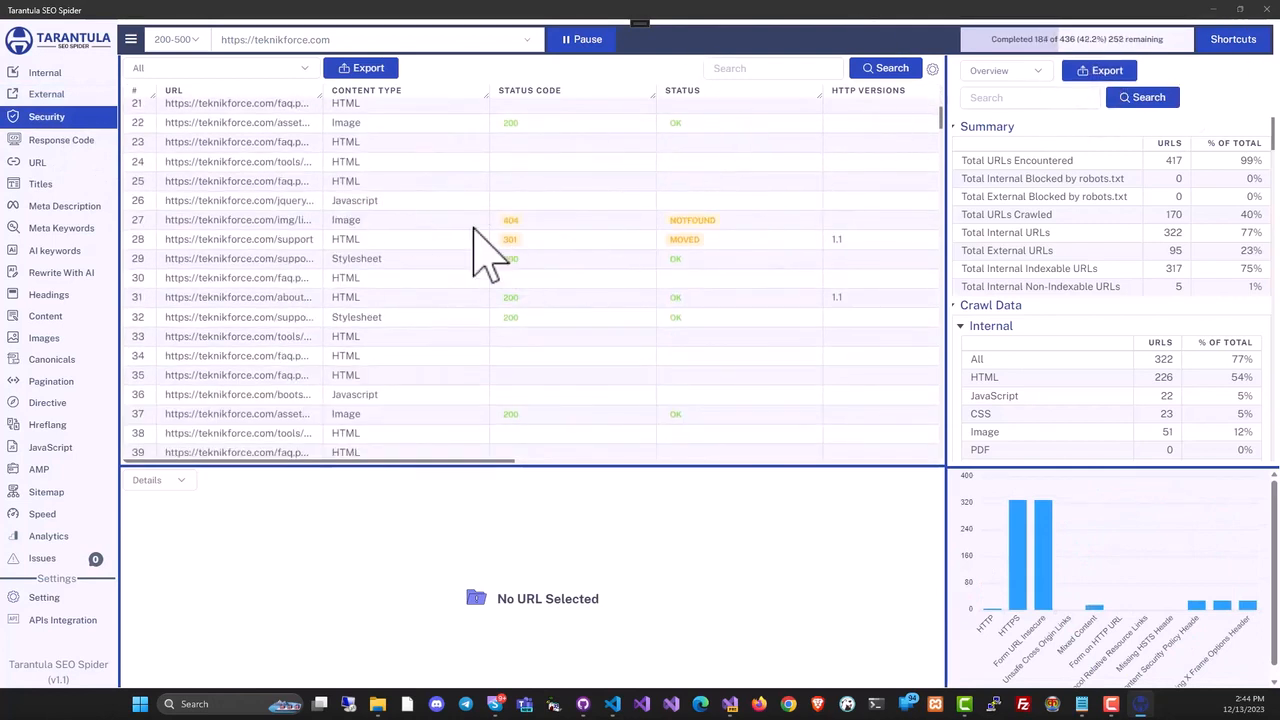
left_click(570, 220)
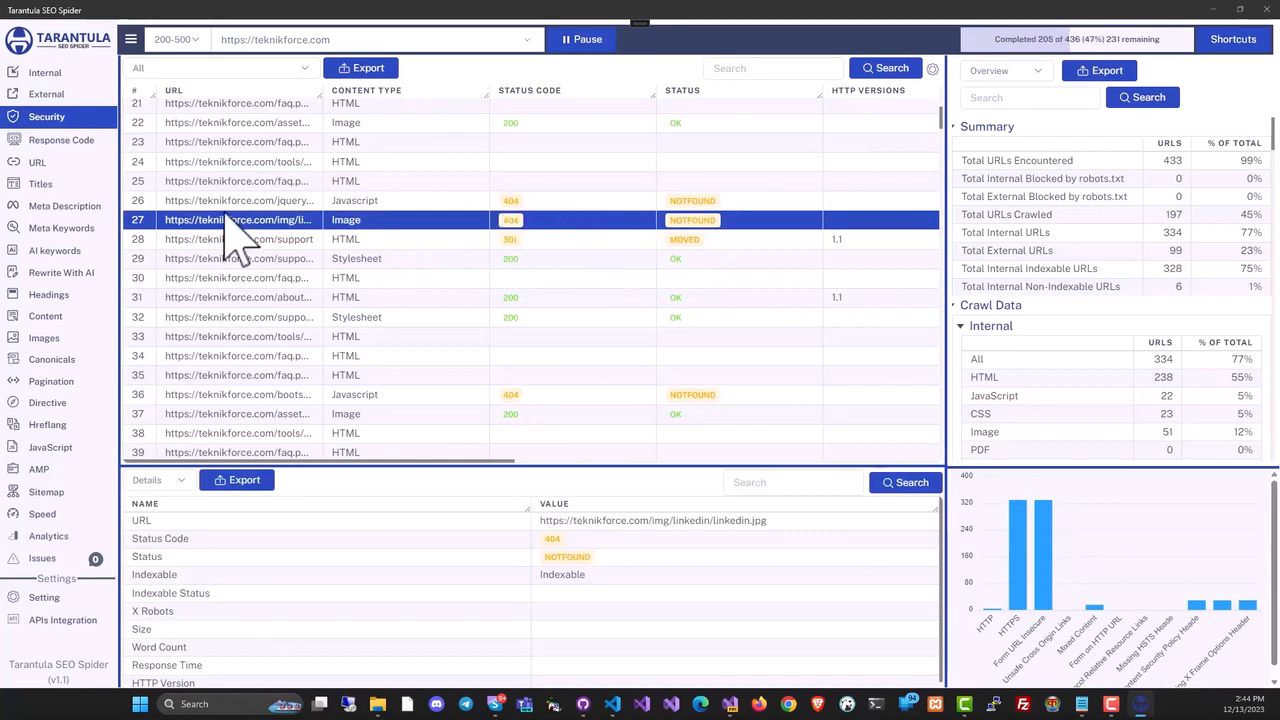
- View the Response Code report and the URL report of the crawl
left_click(70, 141)
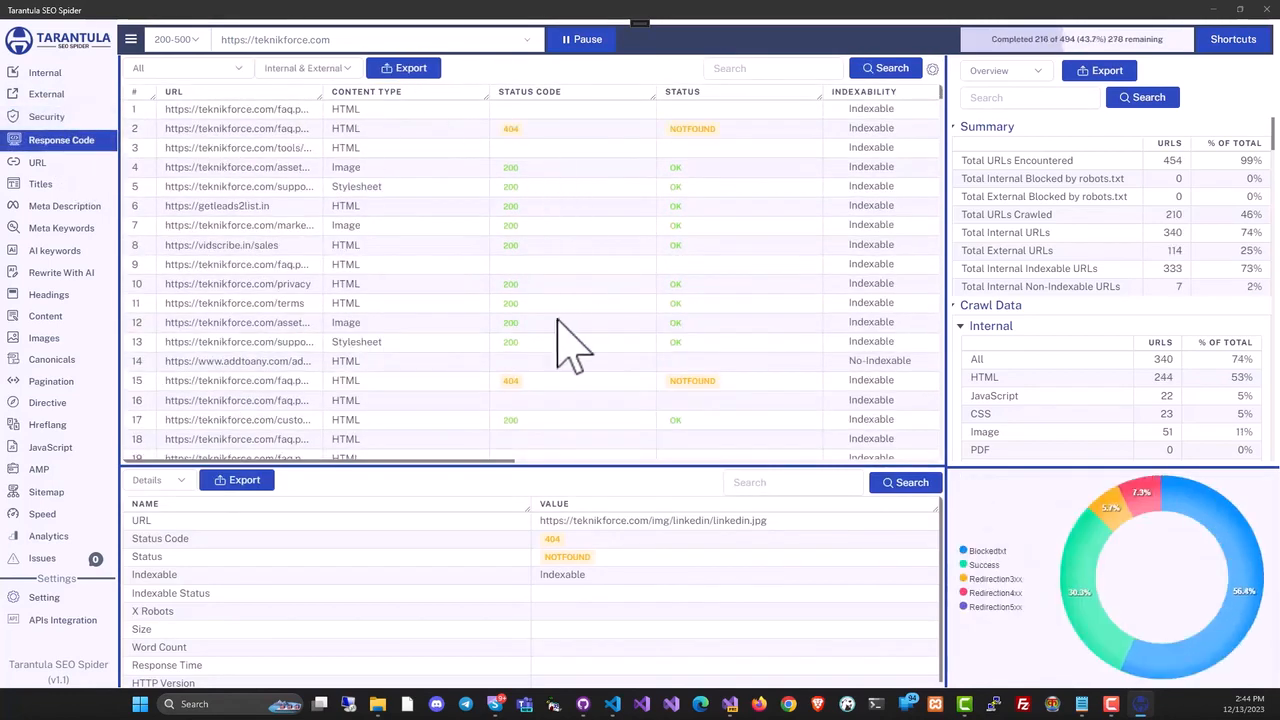
left_click(60, 165)
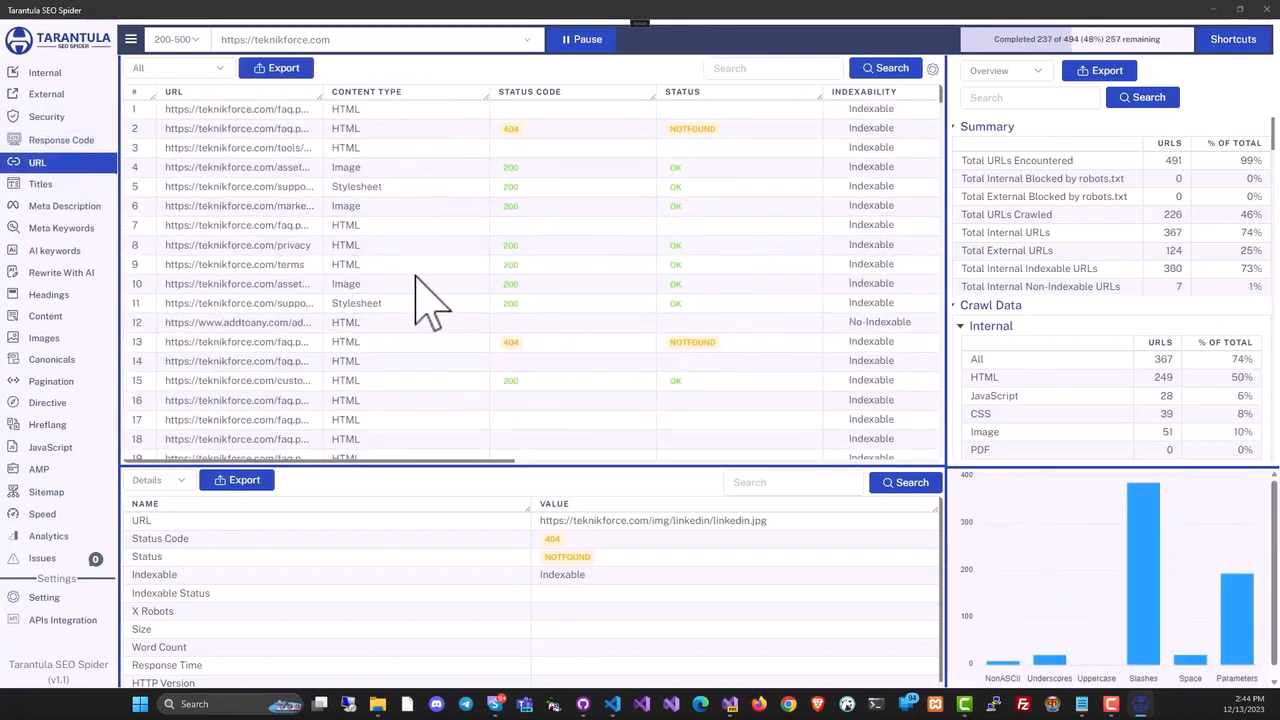
- View the page titles report and show the details of the aboutus and privacy pages
left_click(45, 184)
scroll(420, 300, "down", 2)
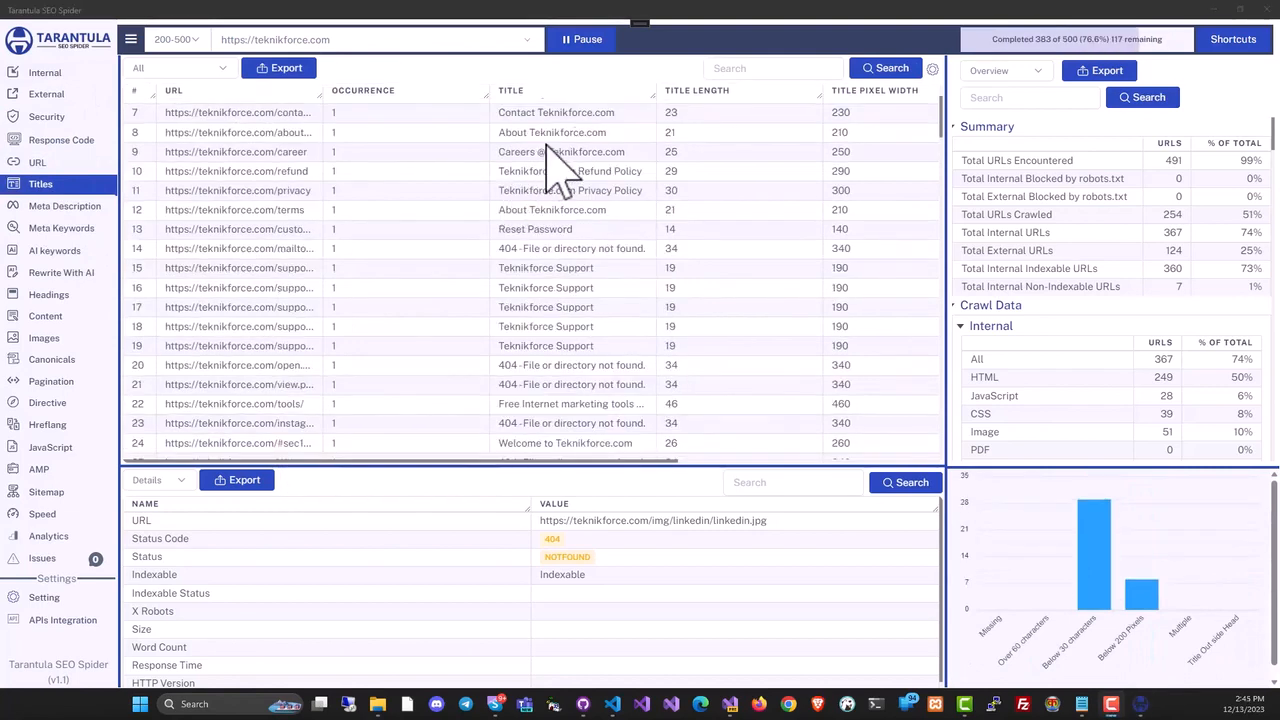
left_click(687, 118)
left_click(686, 139)
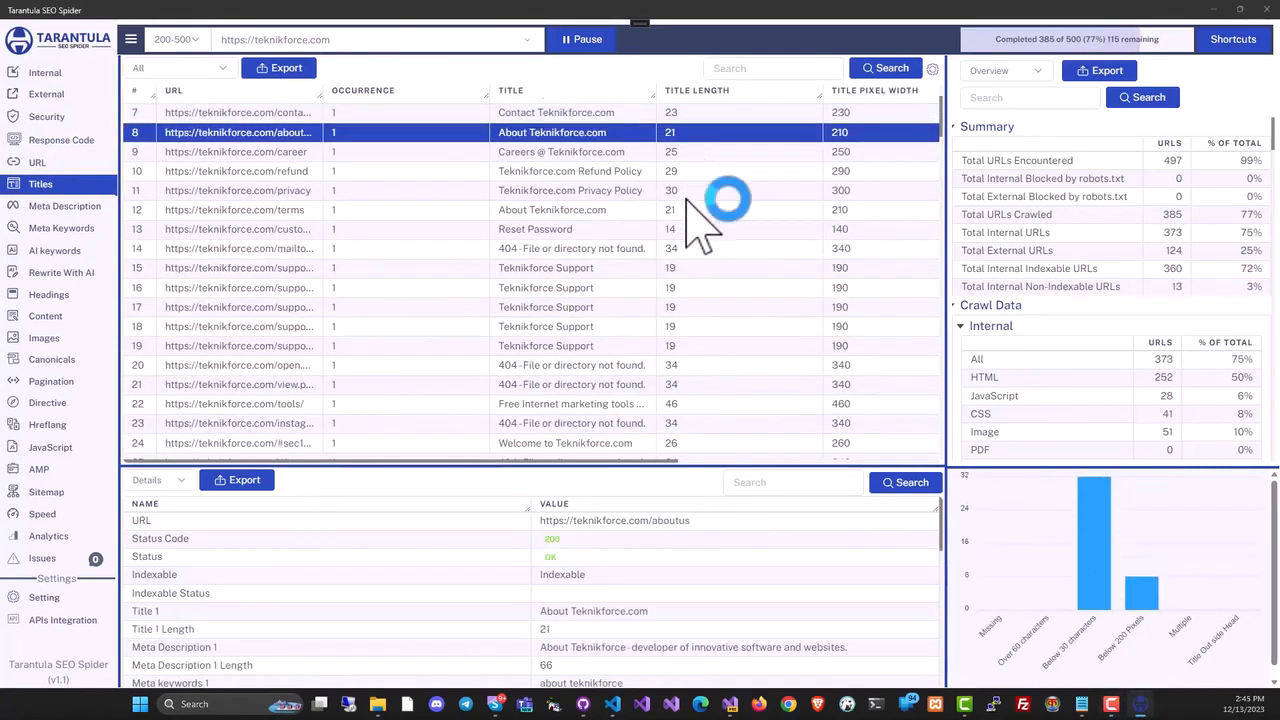
left_click(687, 195)
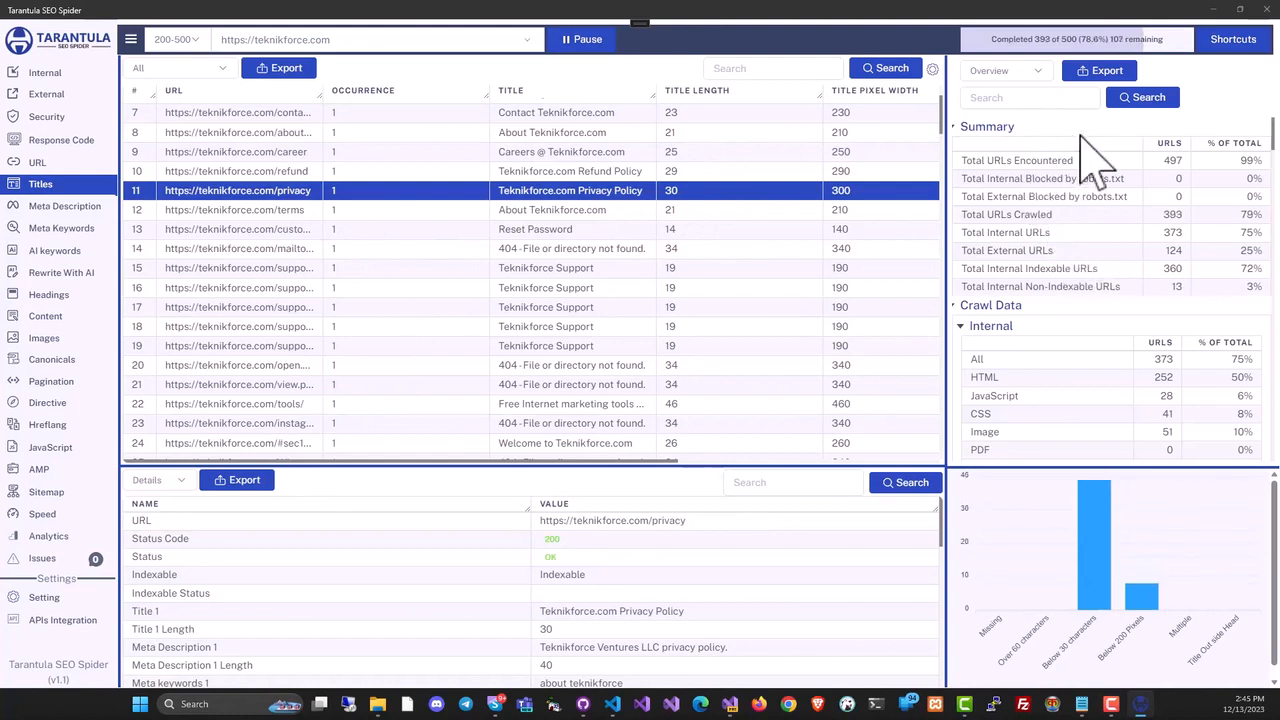
- Replace the crawl overview with the issues list and inspect the Form on HTTP URL and Missing HSTS Header security issues
left_click(1044, 72)
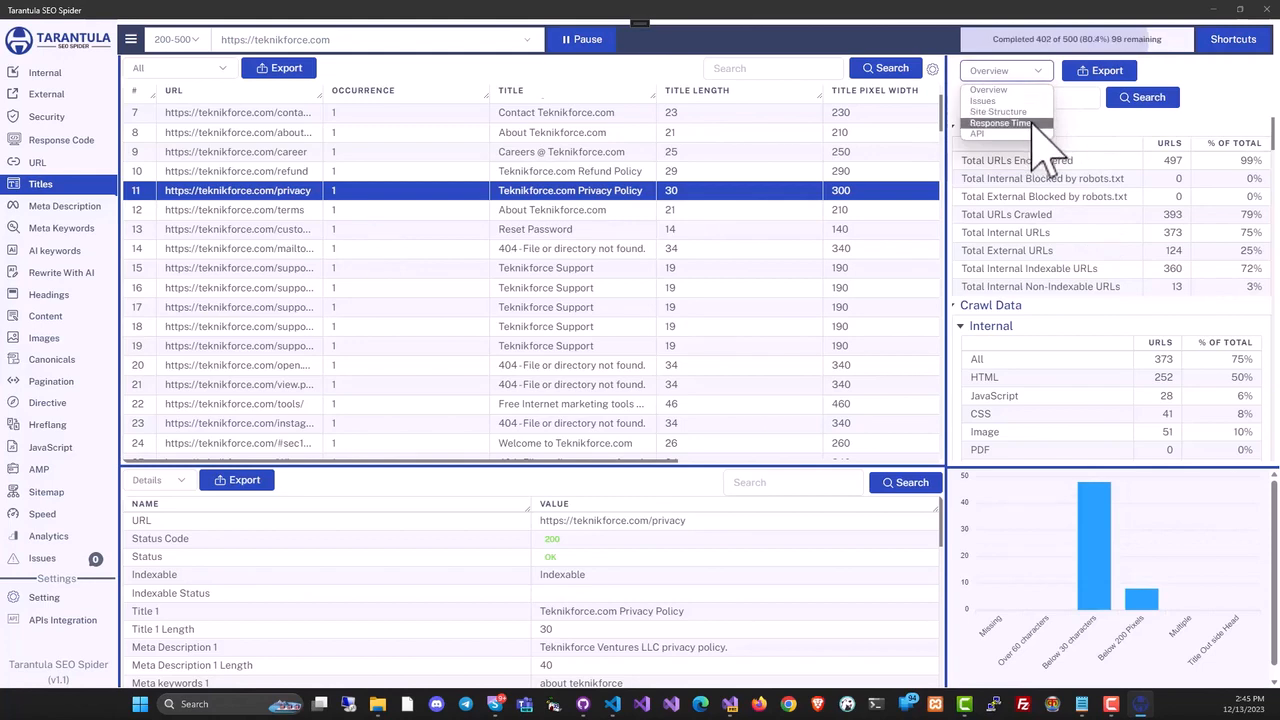
left_click(1024, 101)
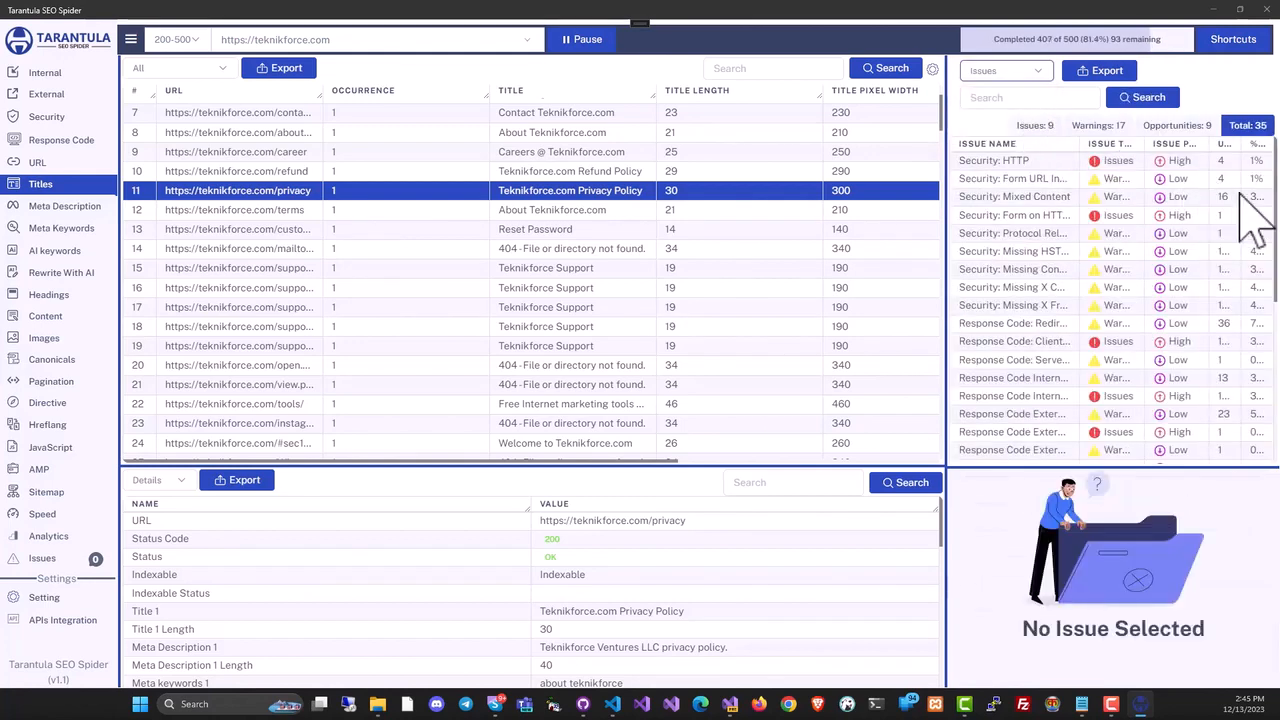
left_click_drag(1275, 200, 1222, 196)
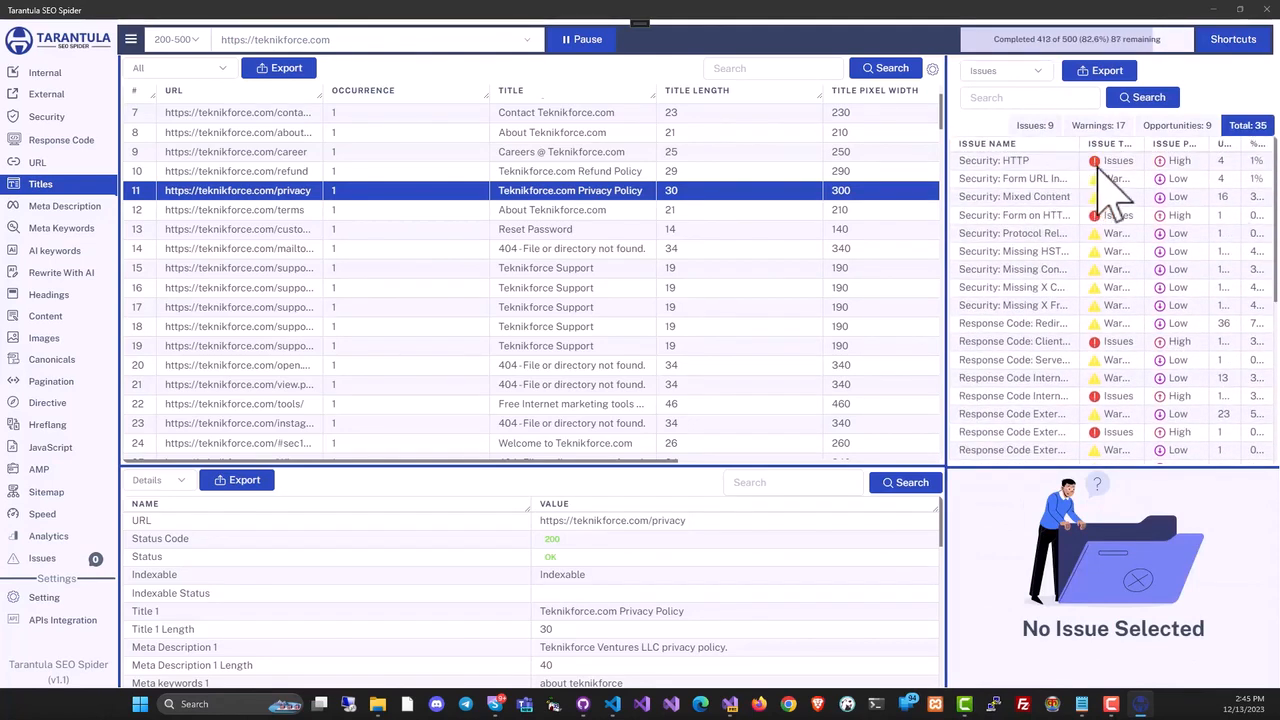
left_click(1058, 217)
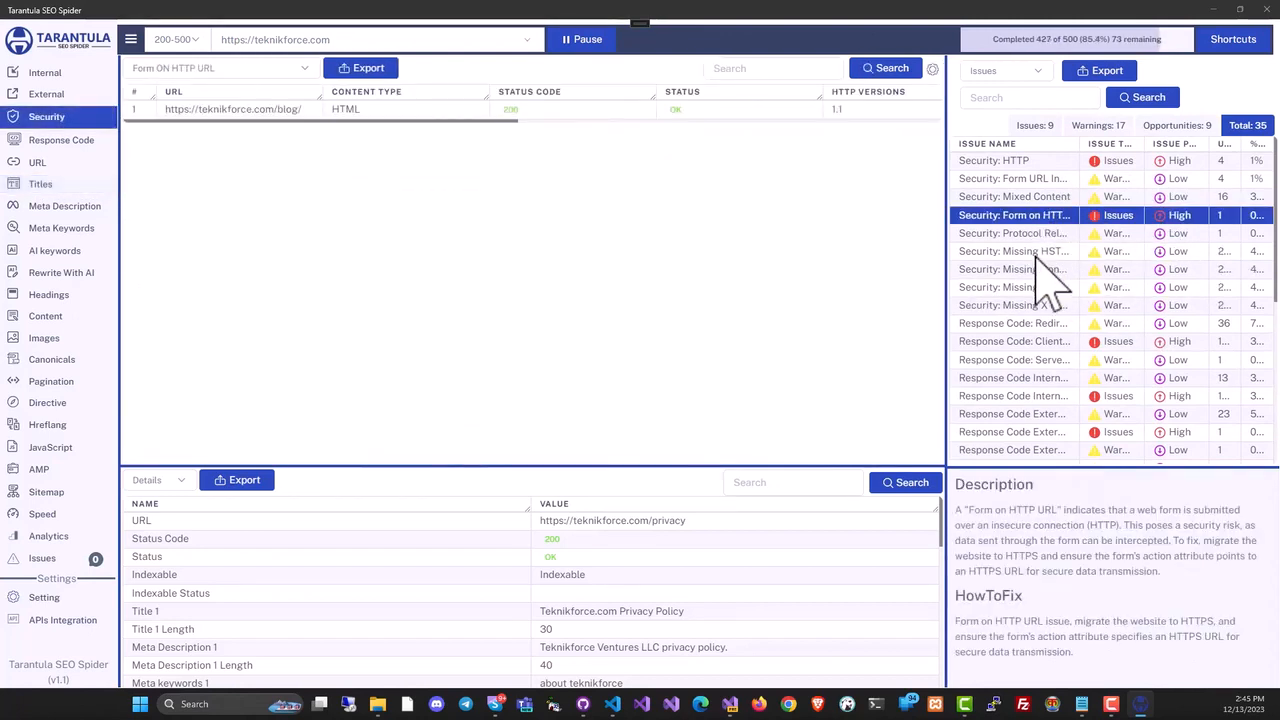
left_click(1036, 252)
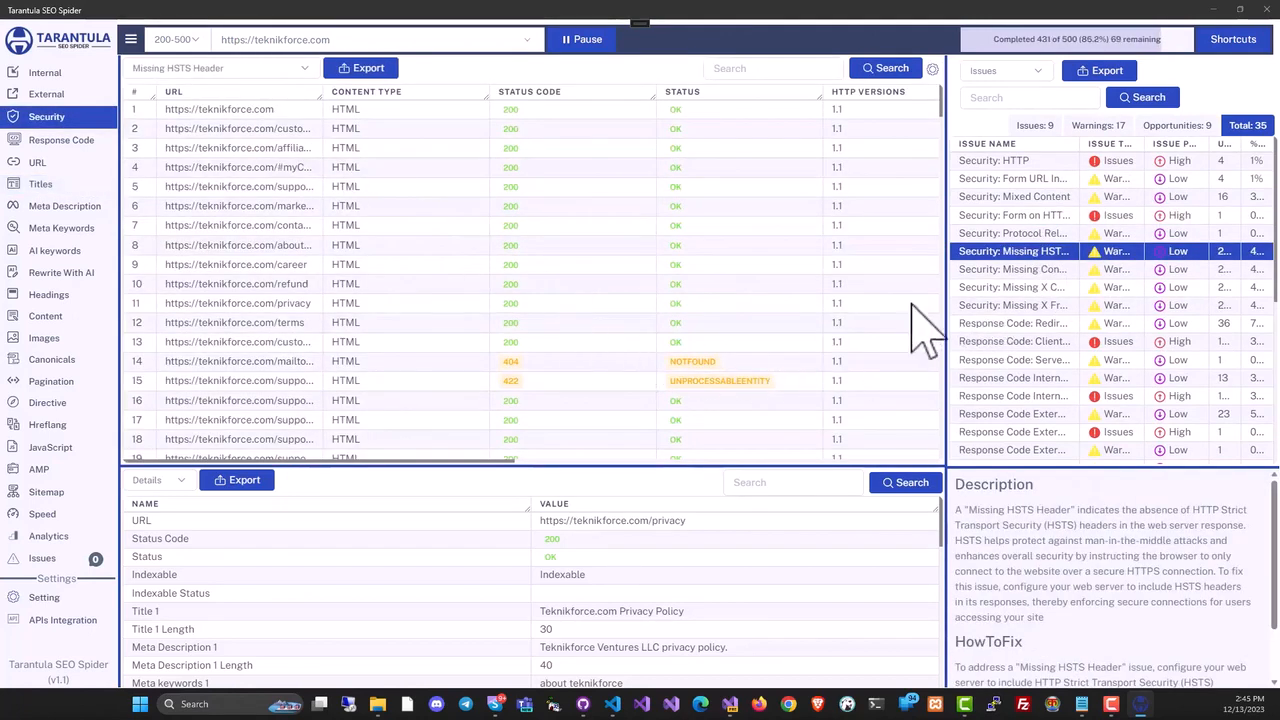
- View the Meta Description and Meta Keywords reports of the crawled pages
left_click(62, 206)
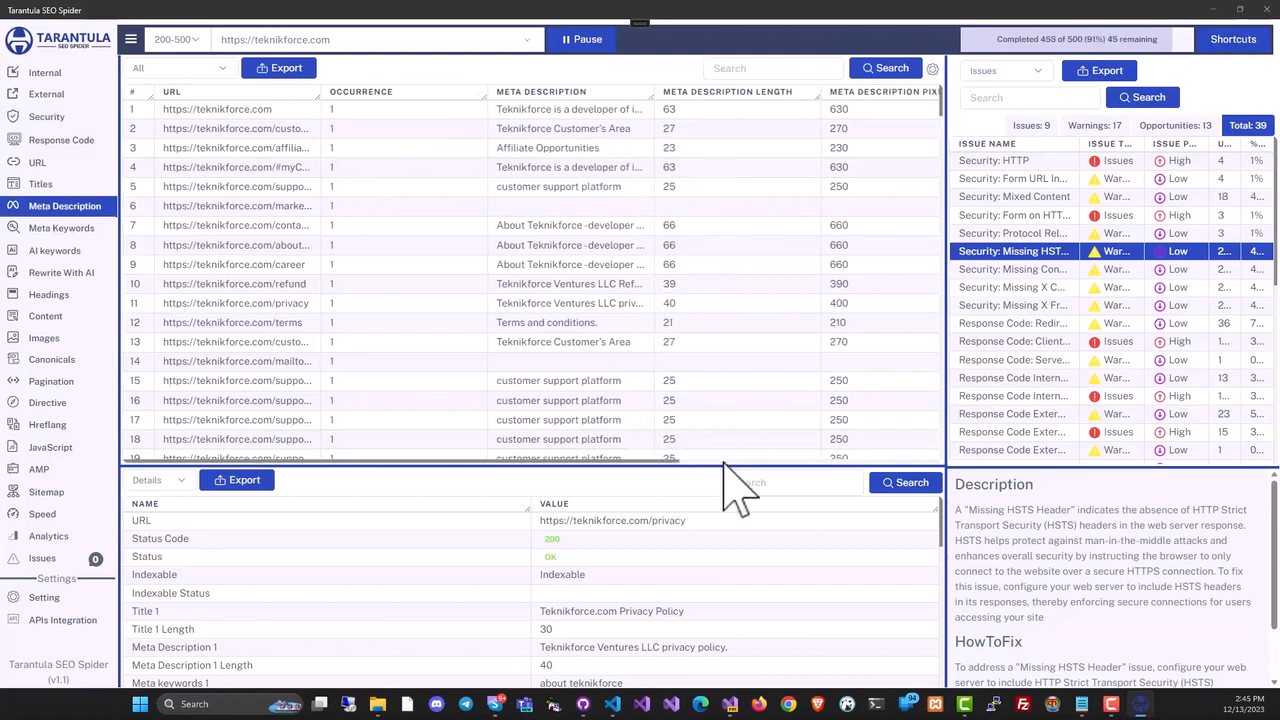
left_click(60, 228)
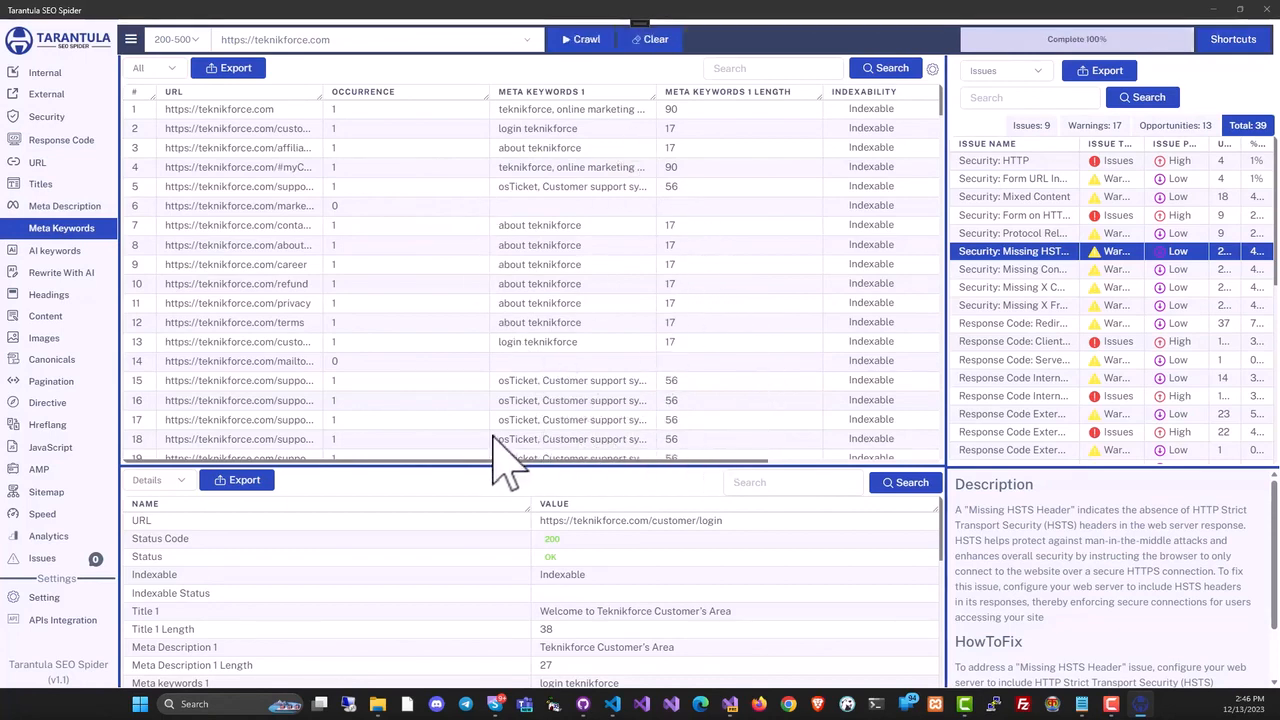
- Get AI keywords for the nichetarget-reaper.php, Instazon product wizard and wp-optin-jeet.php tool pages
left_click(78, 255)
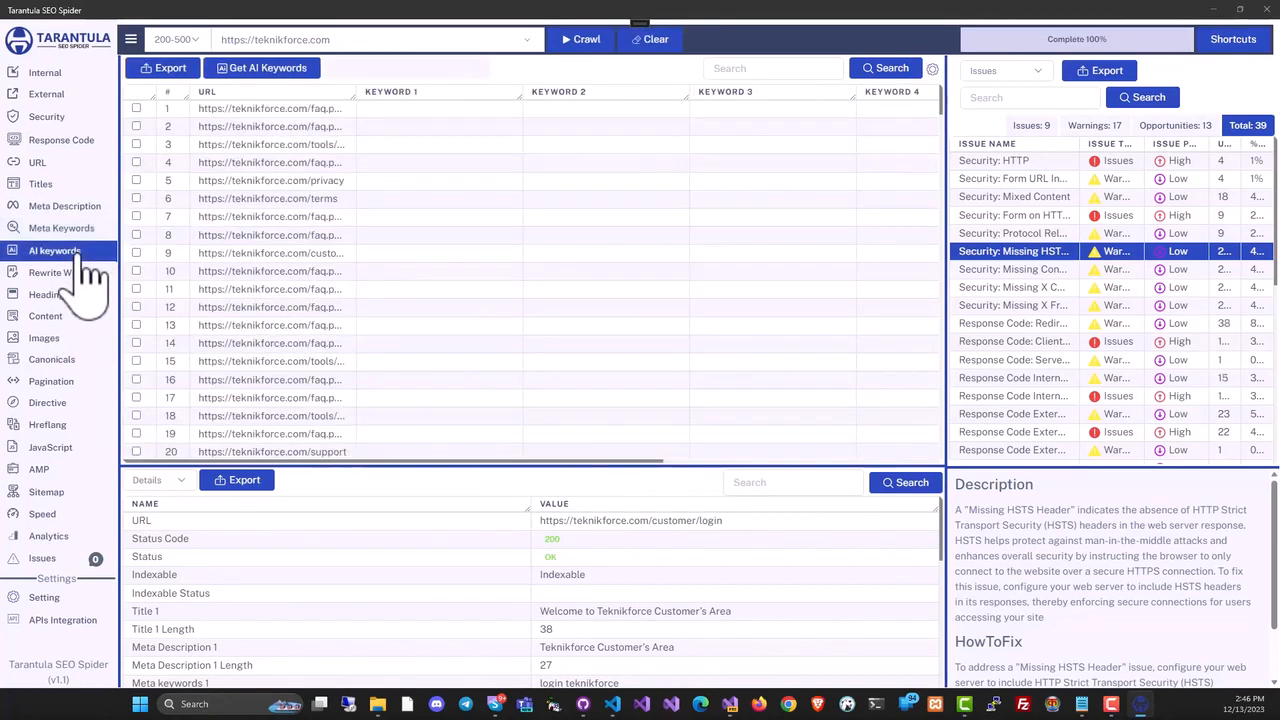
left_click_drag(356, 97, 457, 134)
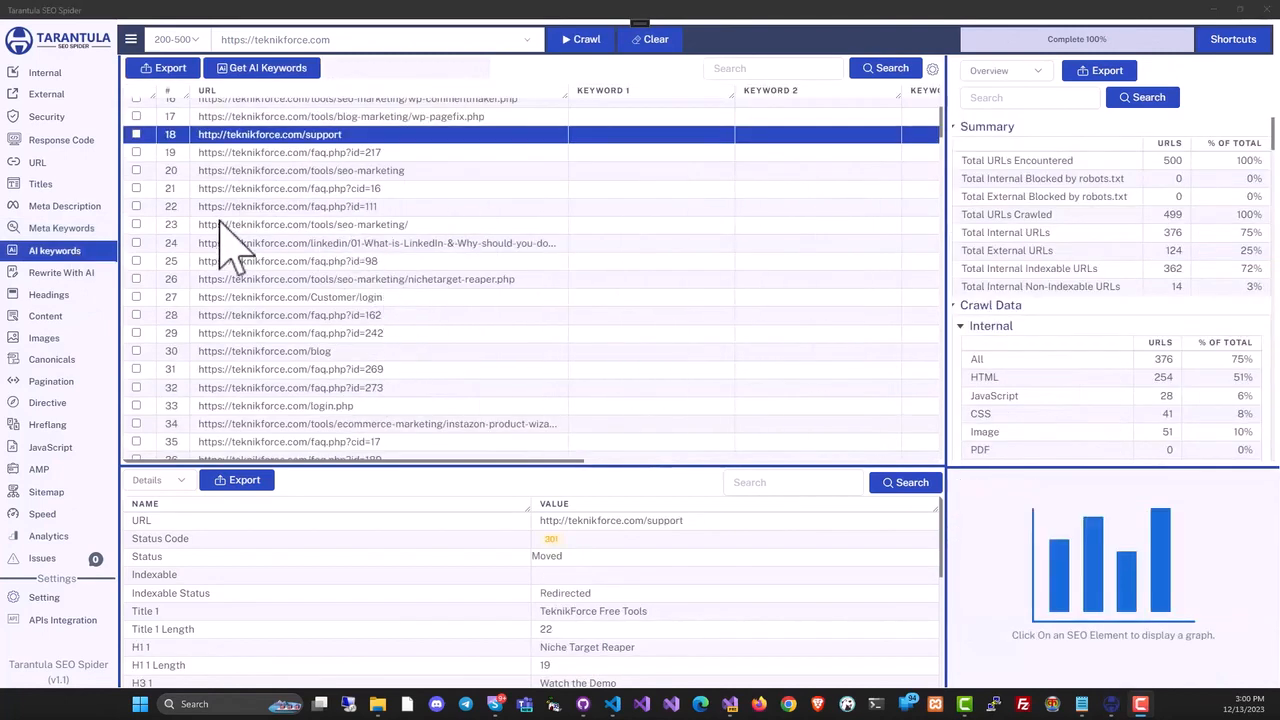
left_click(360, 281)
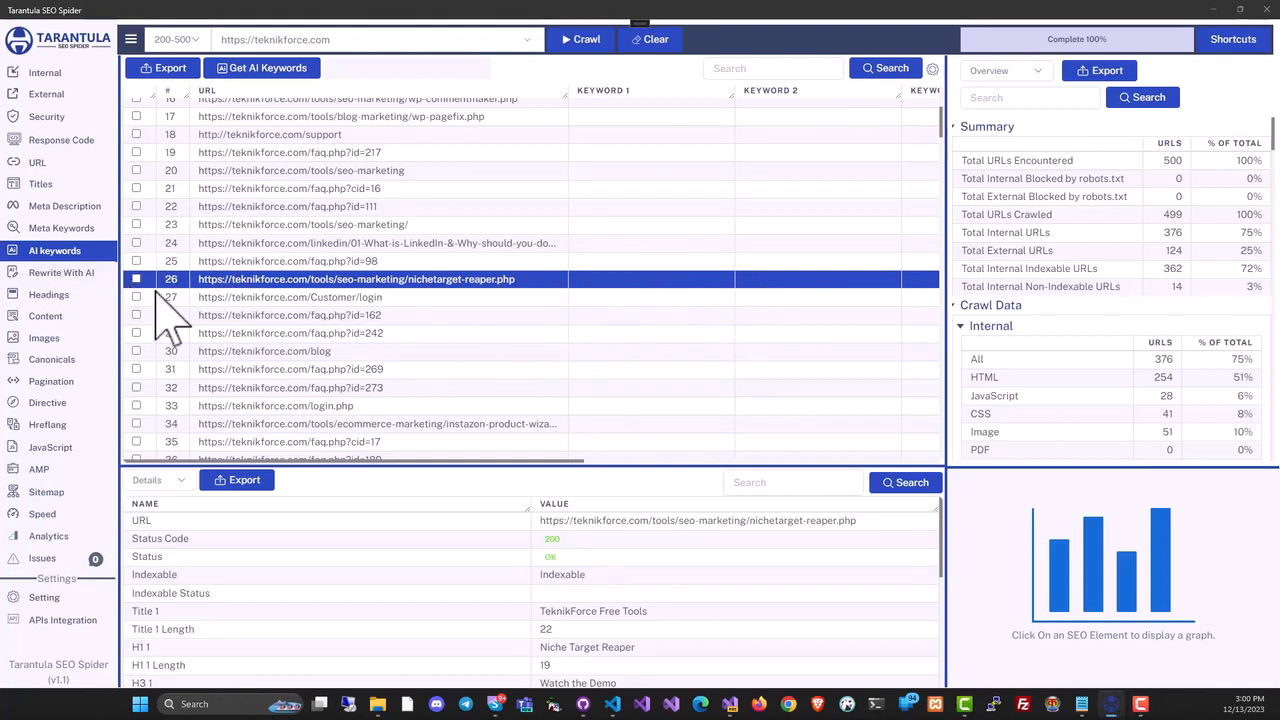
left_click(268, 72)
mouse_move(460, 461)
left_mouse_down()
mouse_move(759, 463)
mouse_move(447, 462)
left_mouse_up()
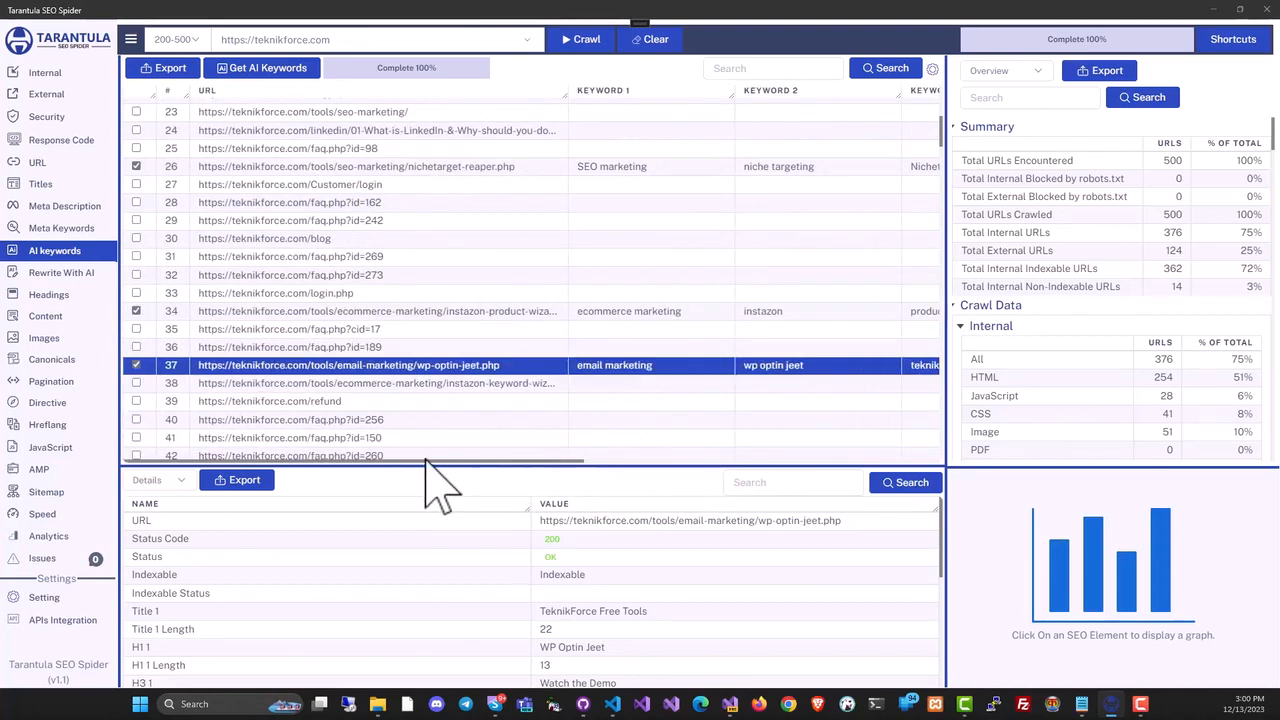
- Rewrite the tools/seo-marketing/seo-harvester.php page with AI and copy the rewritten text
left_click(68, 273)
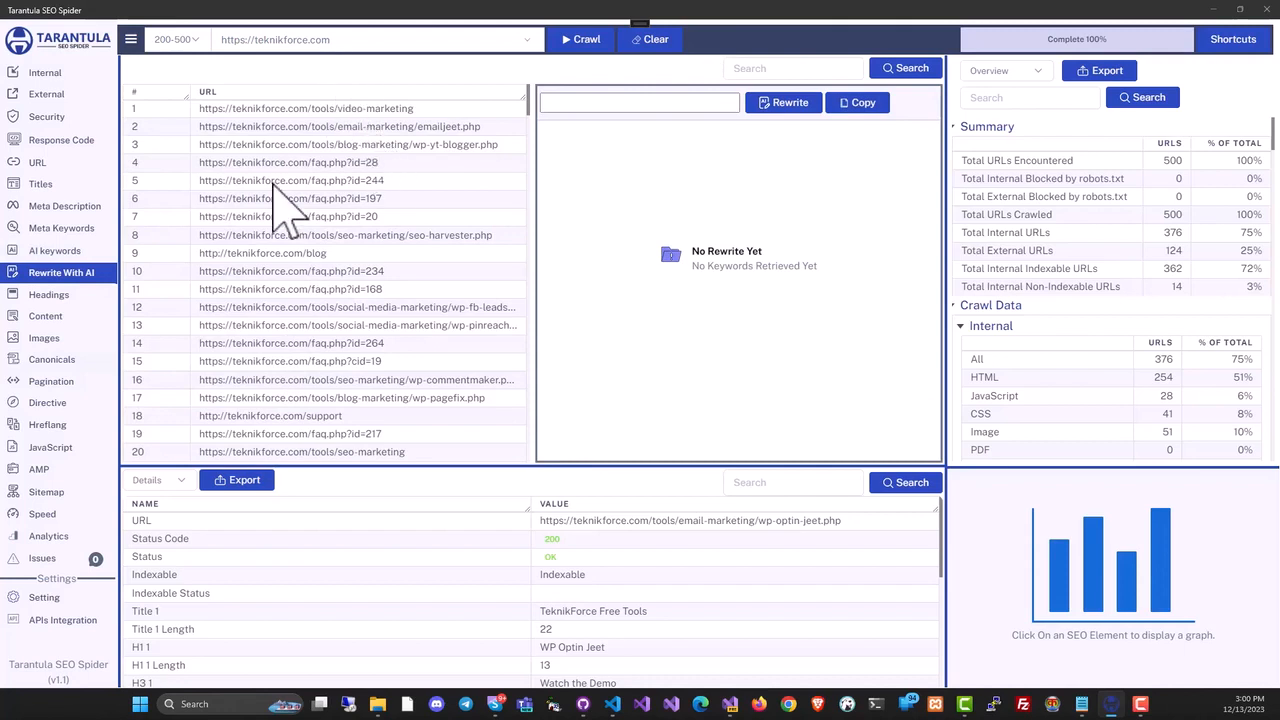
left_click(412, 240)
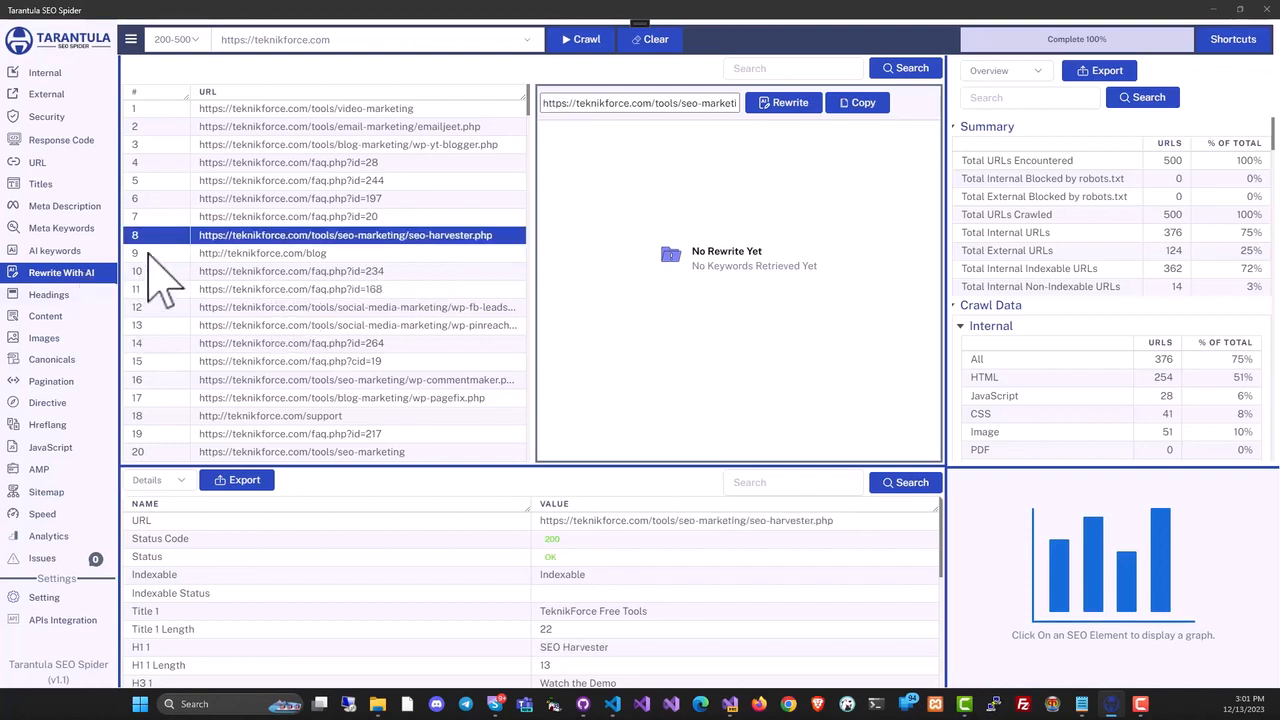
left_click(795, 106)
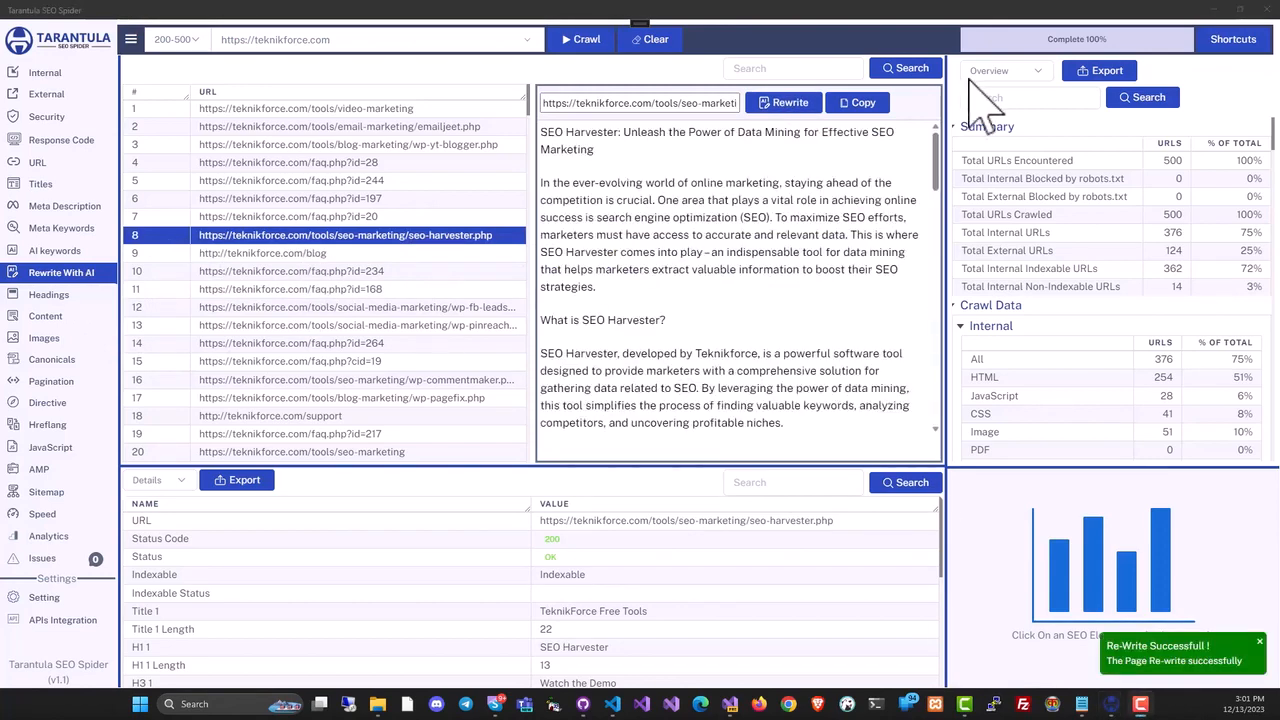
scroll(900, 243, "down", 10)
scroll(860, 345, "up", 3)
scroll(860, 345, "up", 7)
left_click(860, 104)
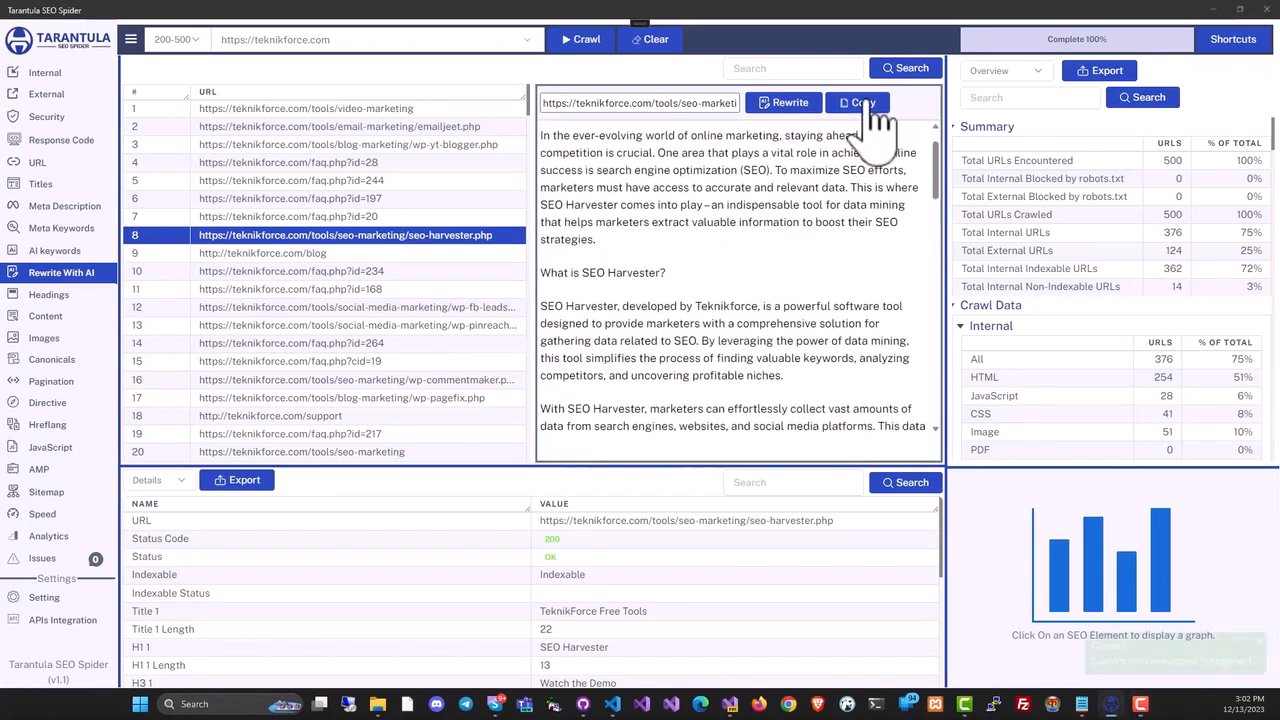
- View the Headings report with a wider URL column and show the details of the login.php page
left_click(78, 297)
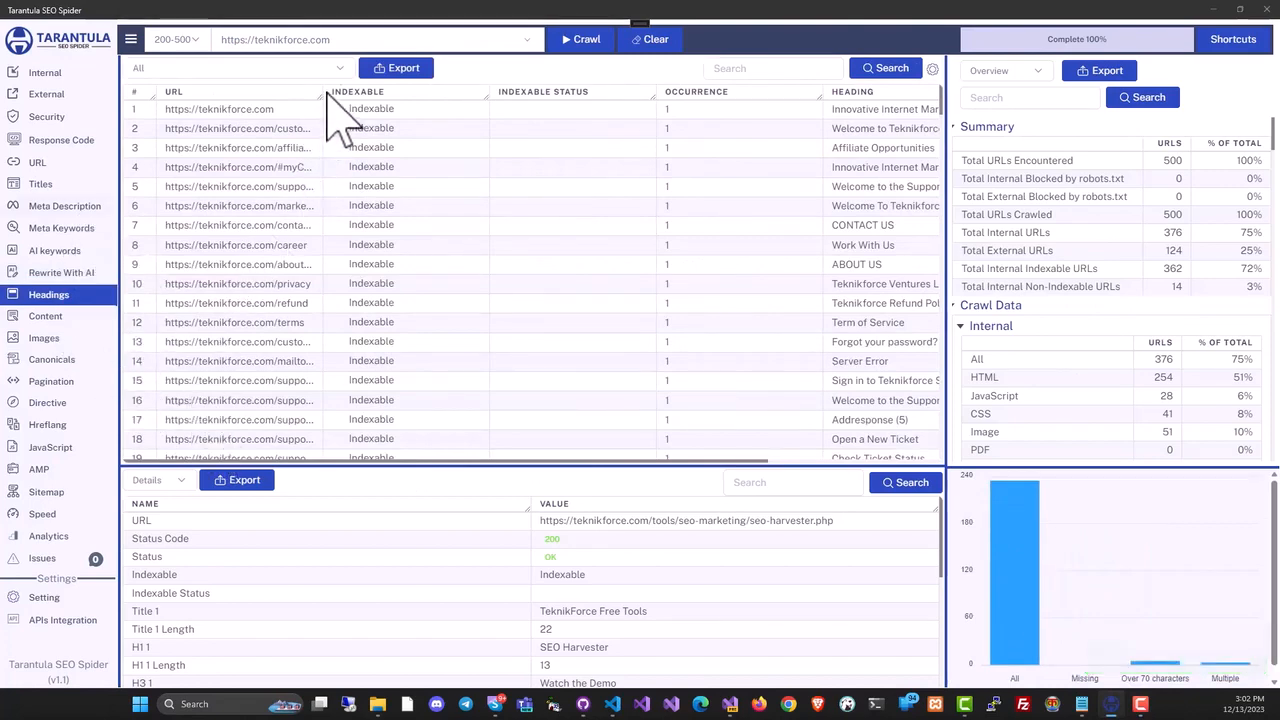
left_click_drag(316, 95, 432, 95)
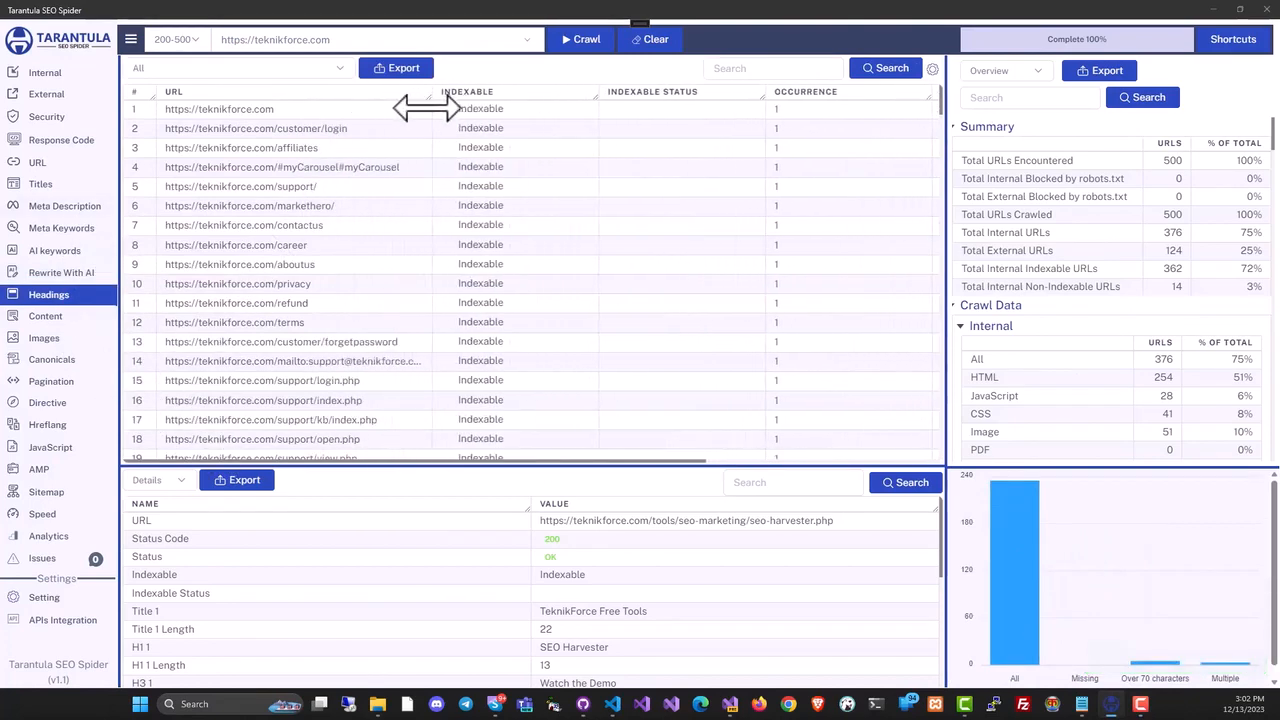
left_click_drag(440, 460, 534, 447)
left_click(534, 449)
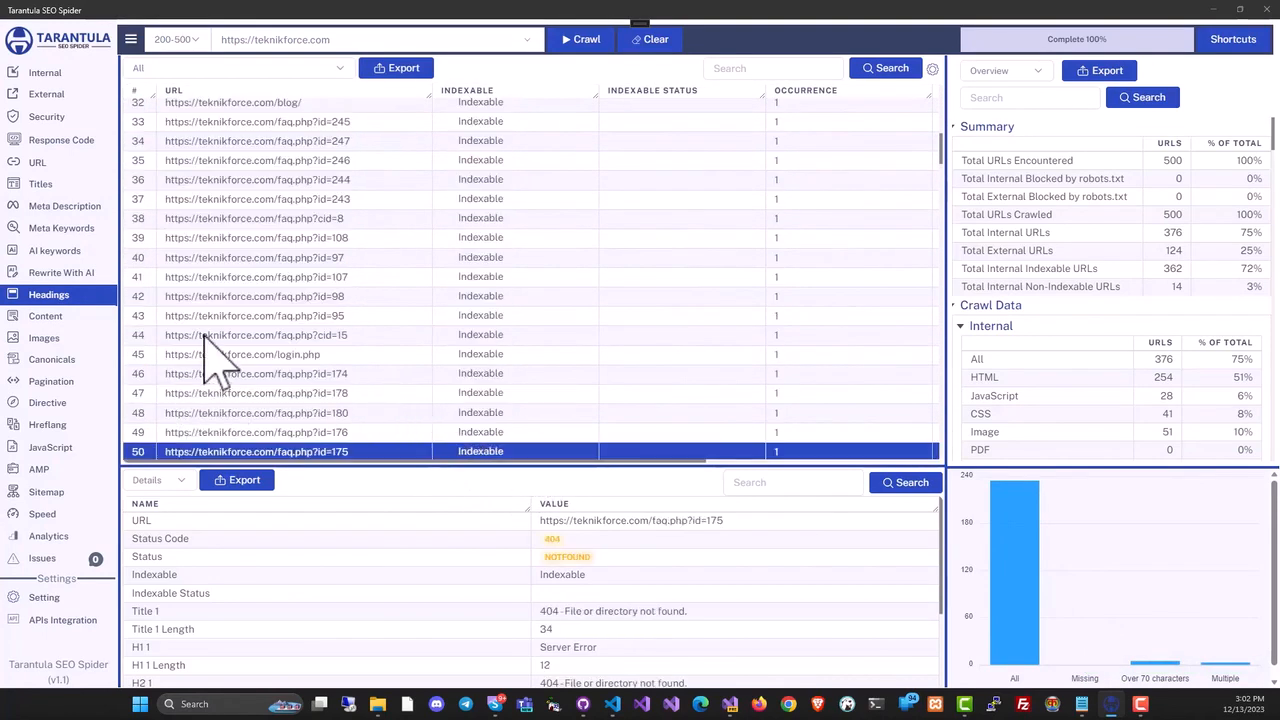
left_click(270, 354)
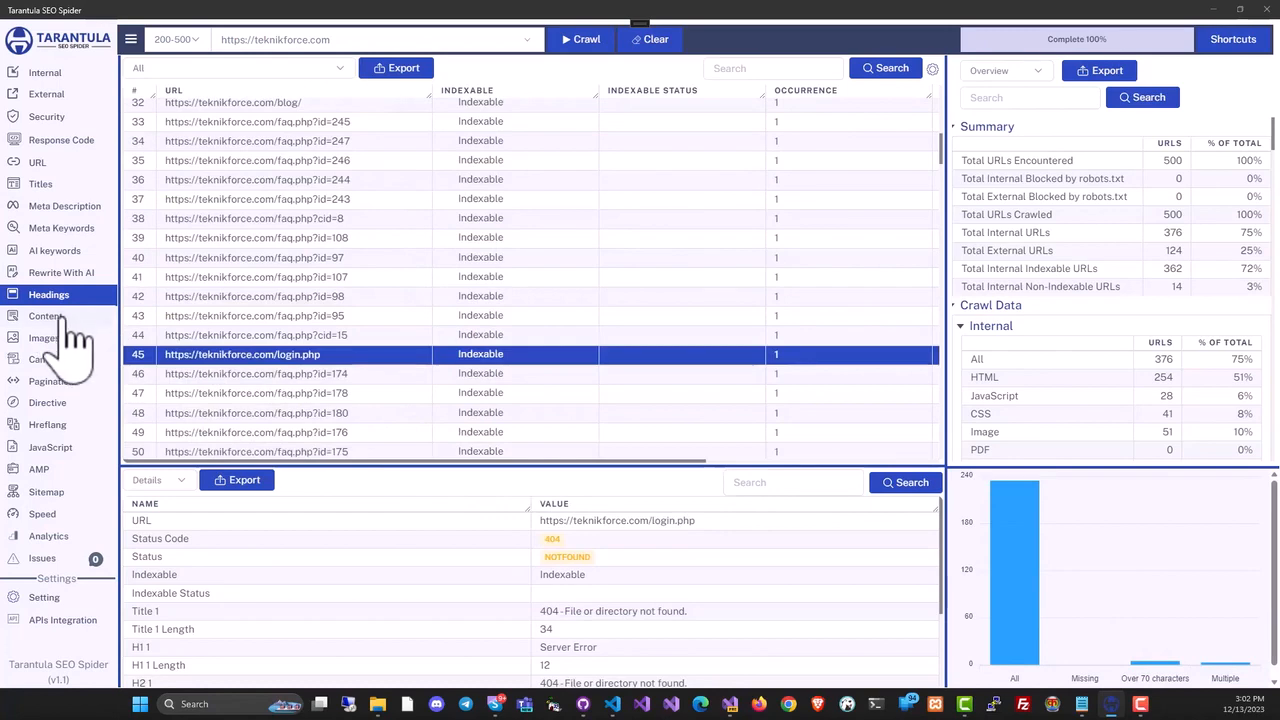
- View the Content, Images and Canonicals reports of the crawl
left_click(60, 317)
left_click(44, 338)
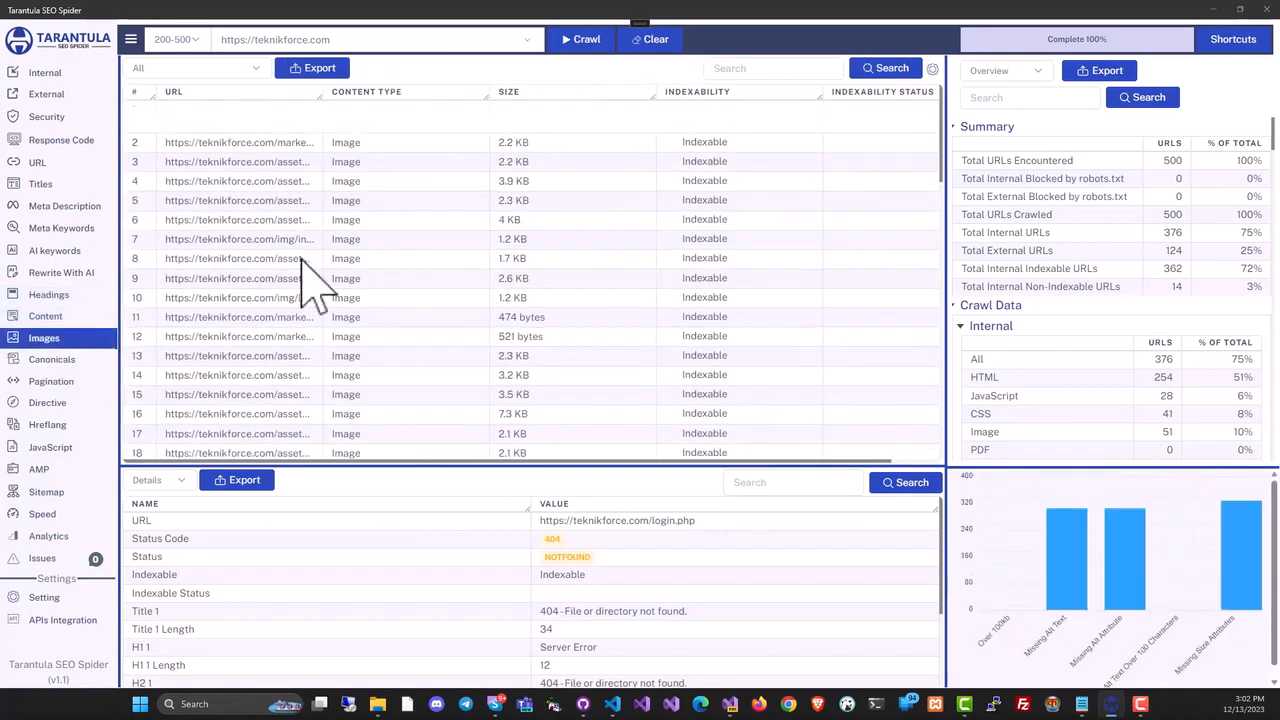
left_click(52, 360)
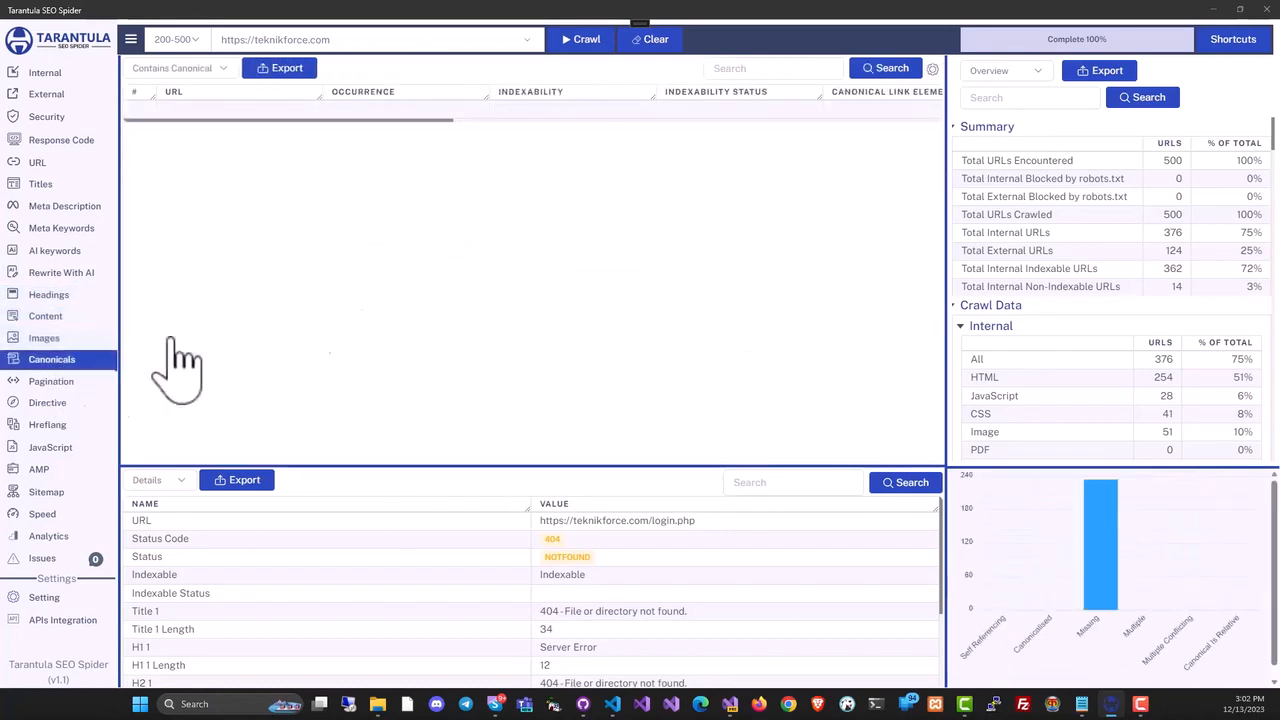
- View the Pagination, Directive and JavaScript reports of the crawl
left_click(52, 386)
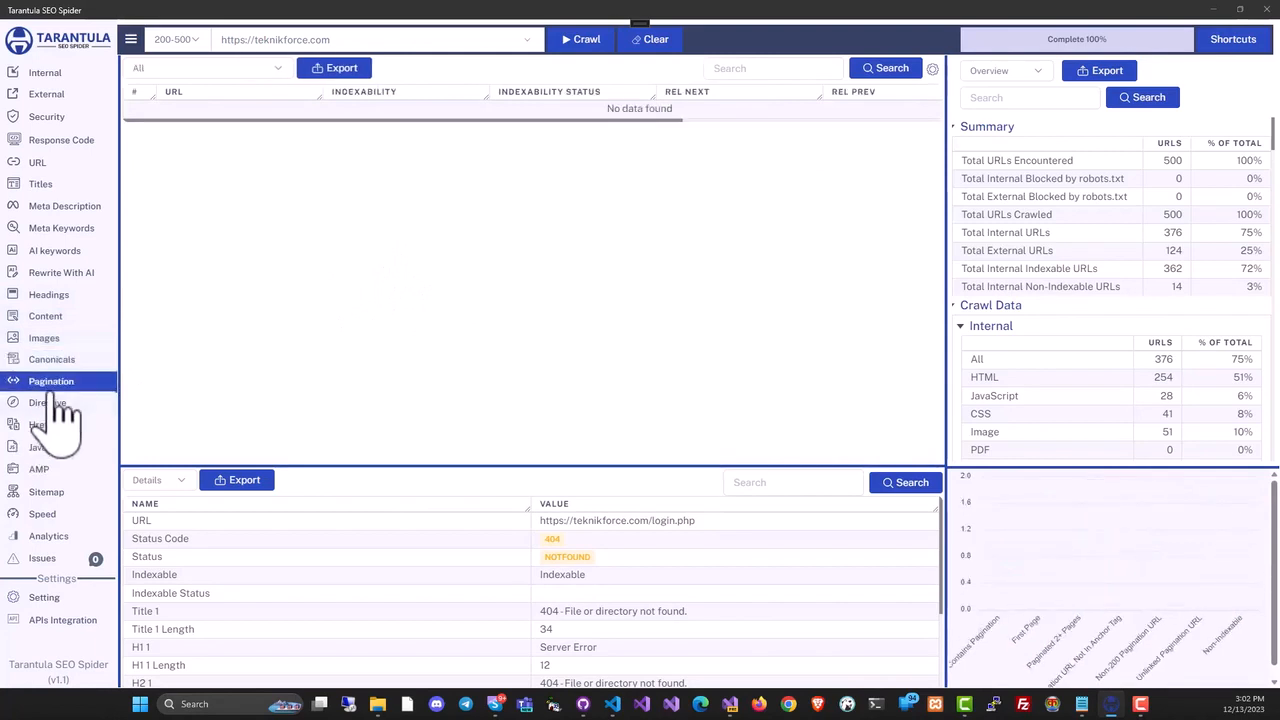
left_click(55, 404)
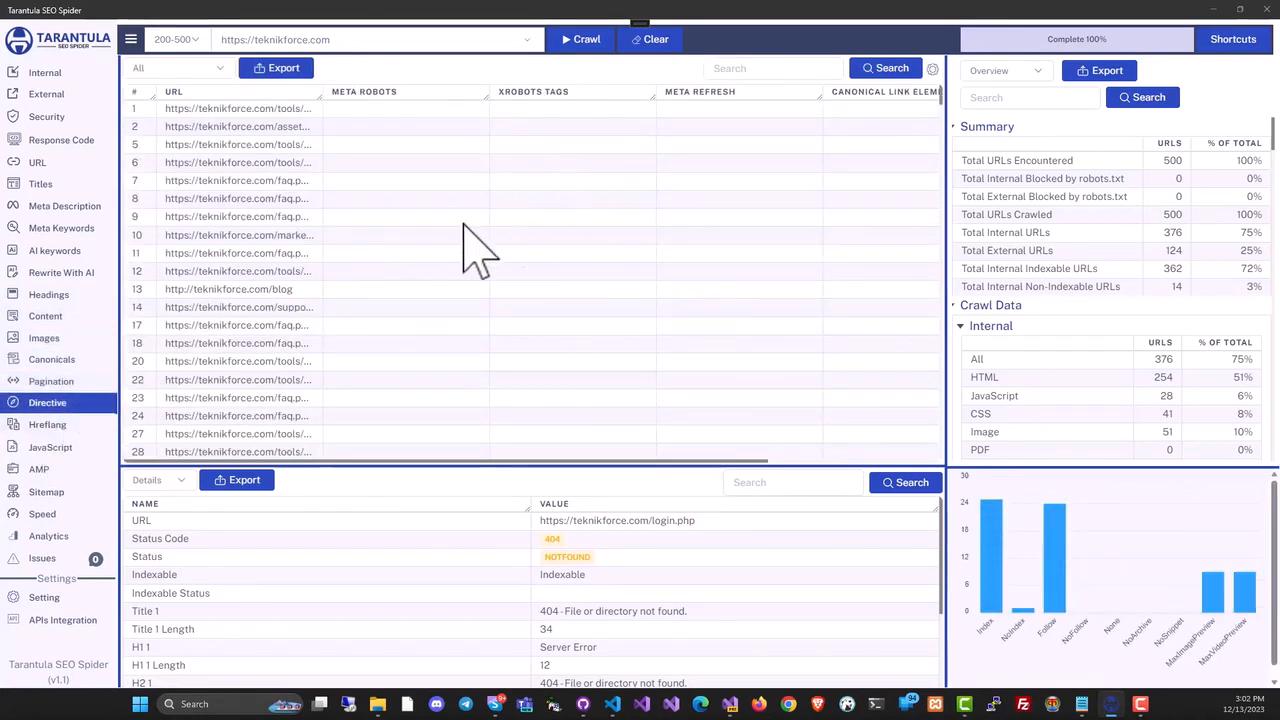
left_click(68, 449)
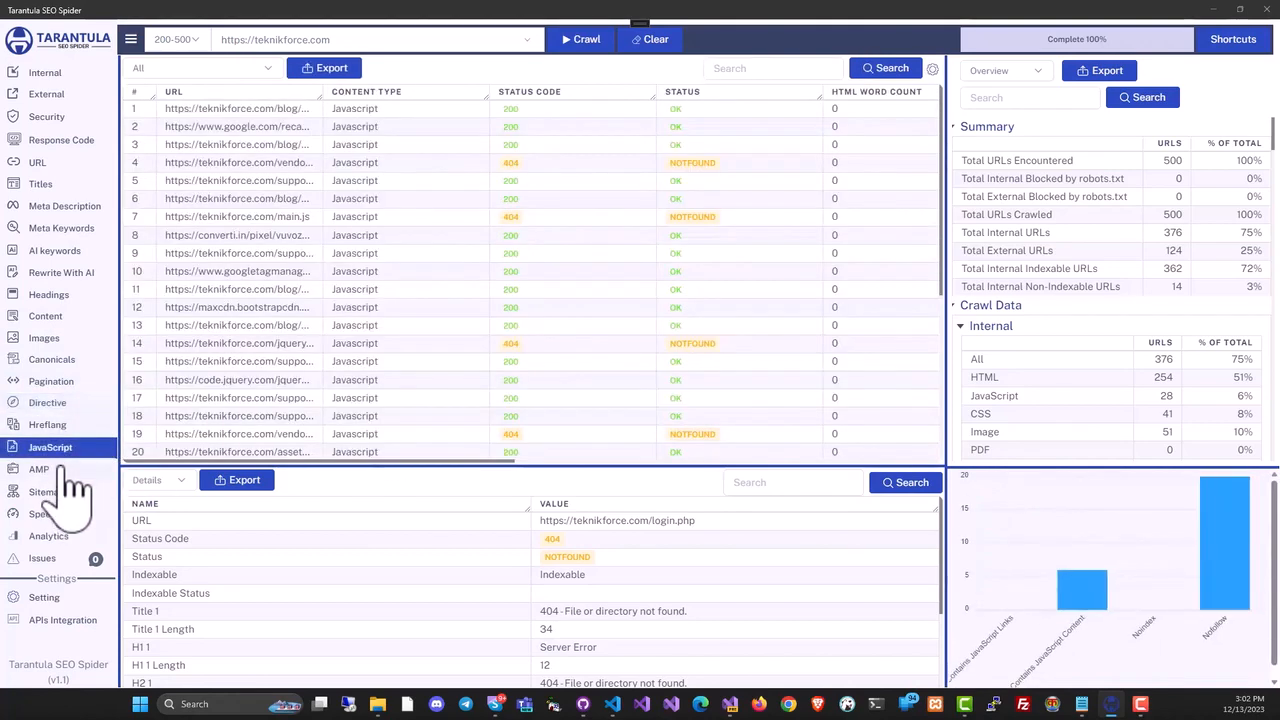
- View the AMP report, the PageSpeed Insights settings in APIs Integration and the Speed report
left_click(69, 470)
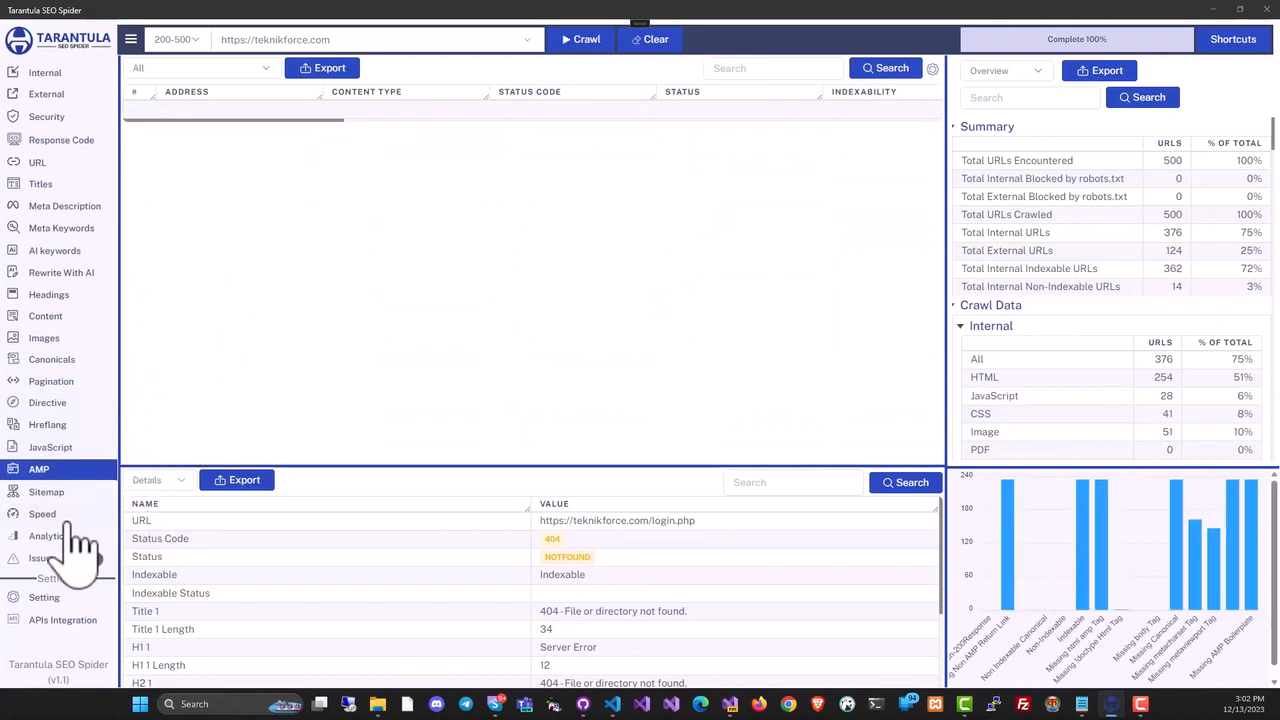
left_click(45, 514)
left_click(64, 622)
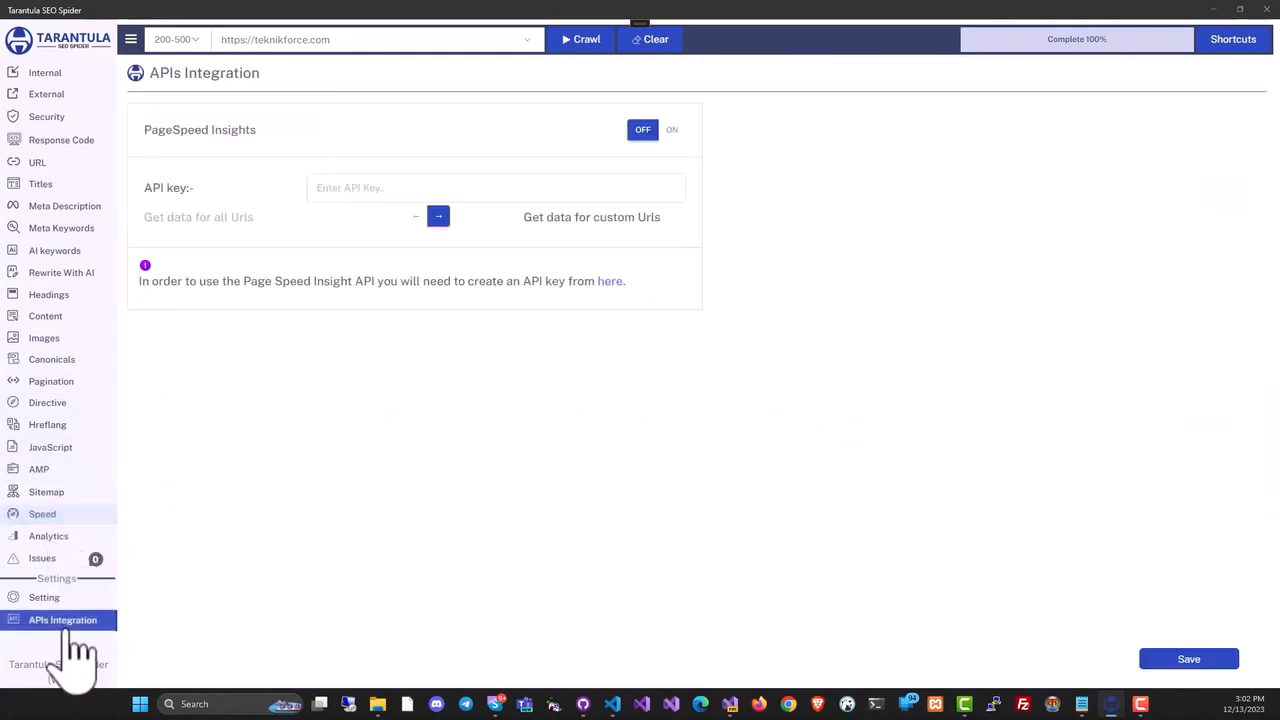
left_click(57, 518)
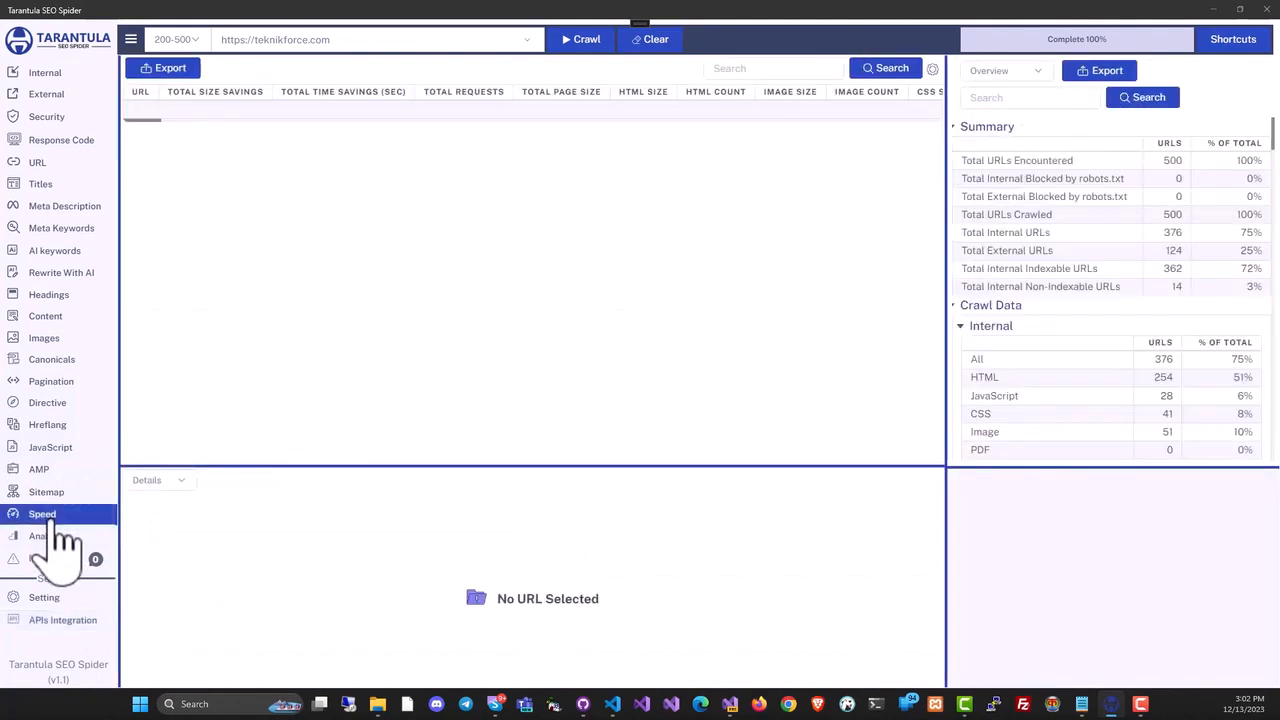
- View the Analytics, Issues and External reports of the crawl
left_click(70, 538)
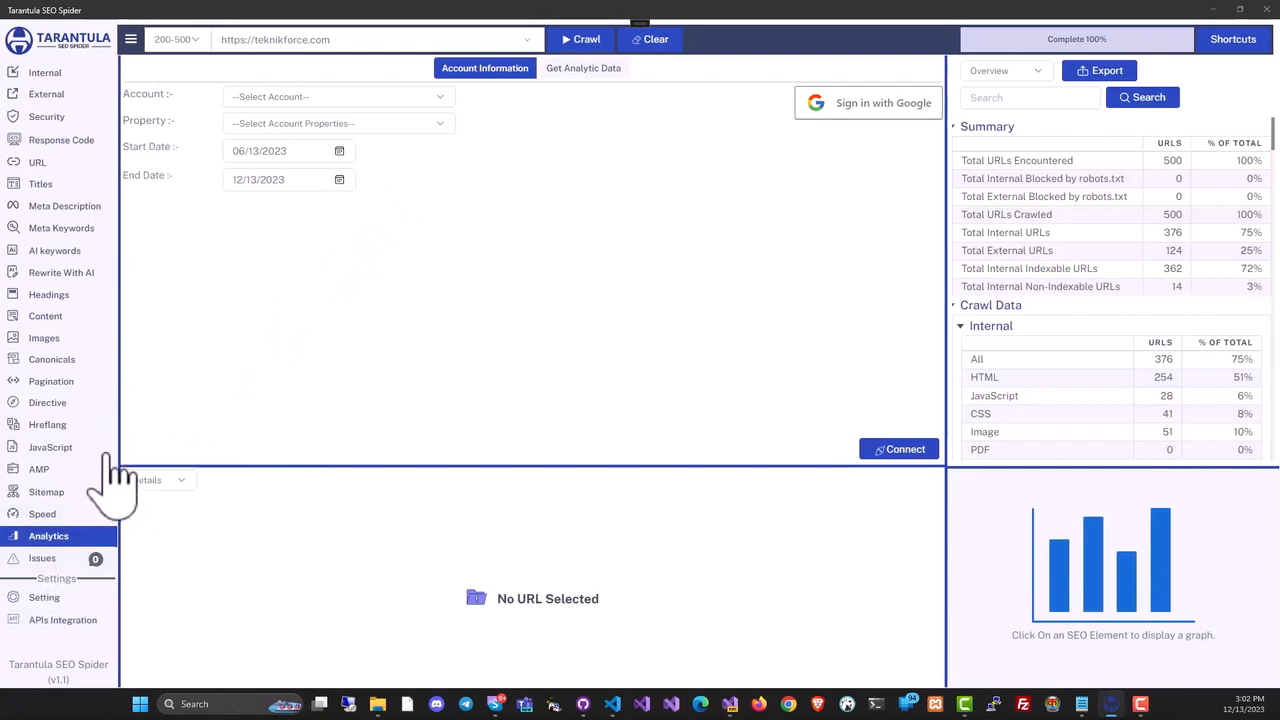
left_click(95, 558)
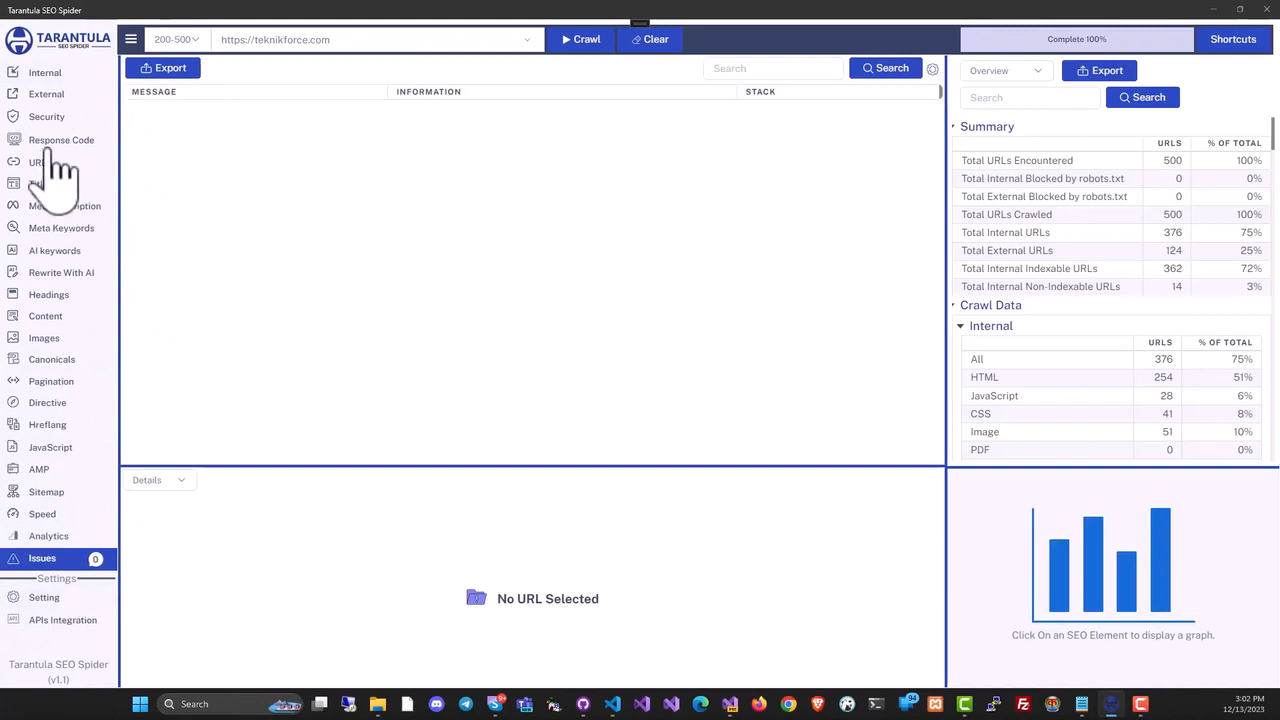
left_click(46, 94)
- Filter the Security report by insecure form URLs, unsafe cross-origin links, mixed content, forms on HTTP URLs and missing HSTS headers in turn
scroll(1100, 175, "down", 8)
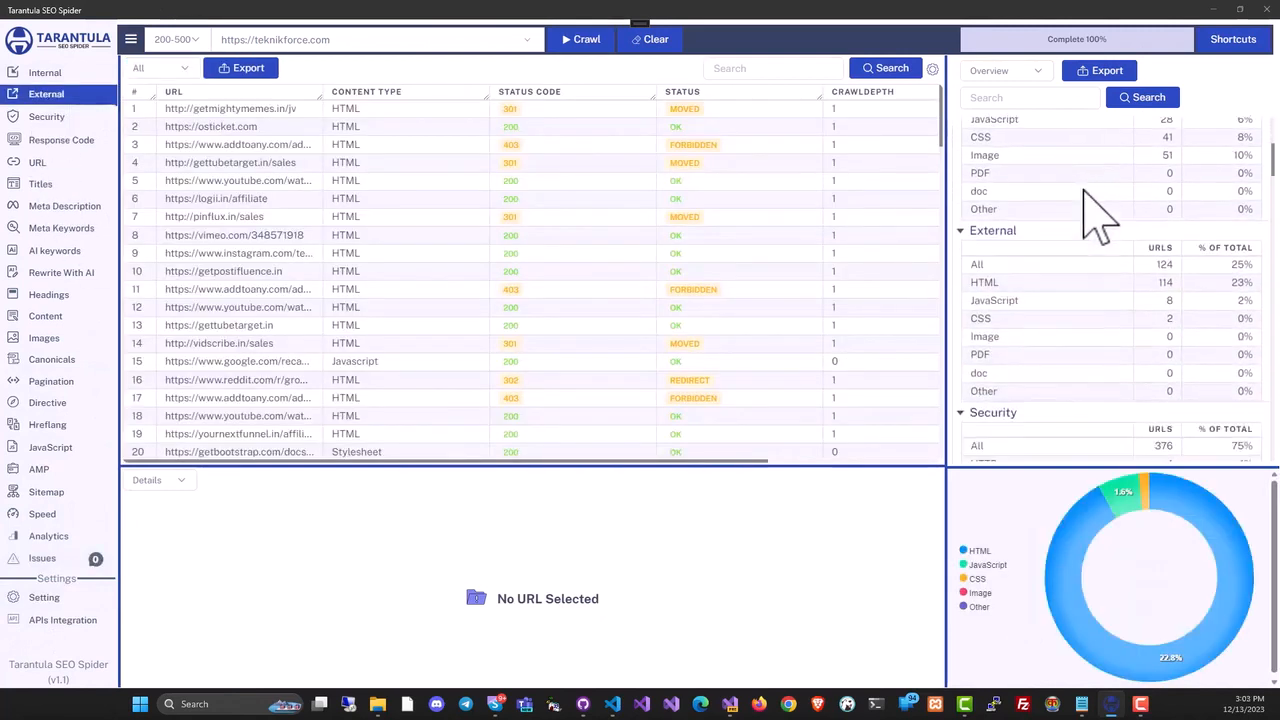
left_click(1020, 261)
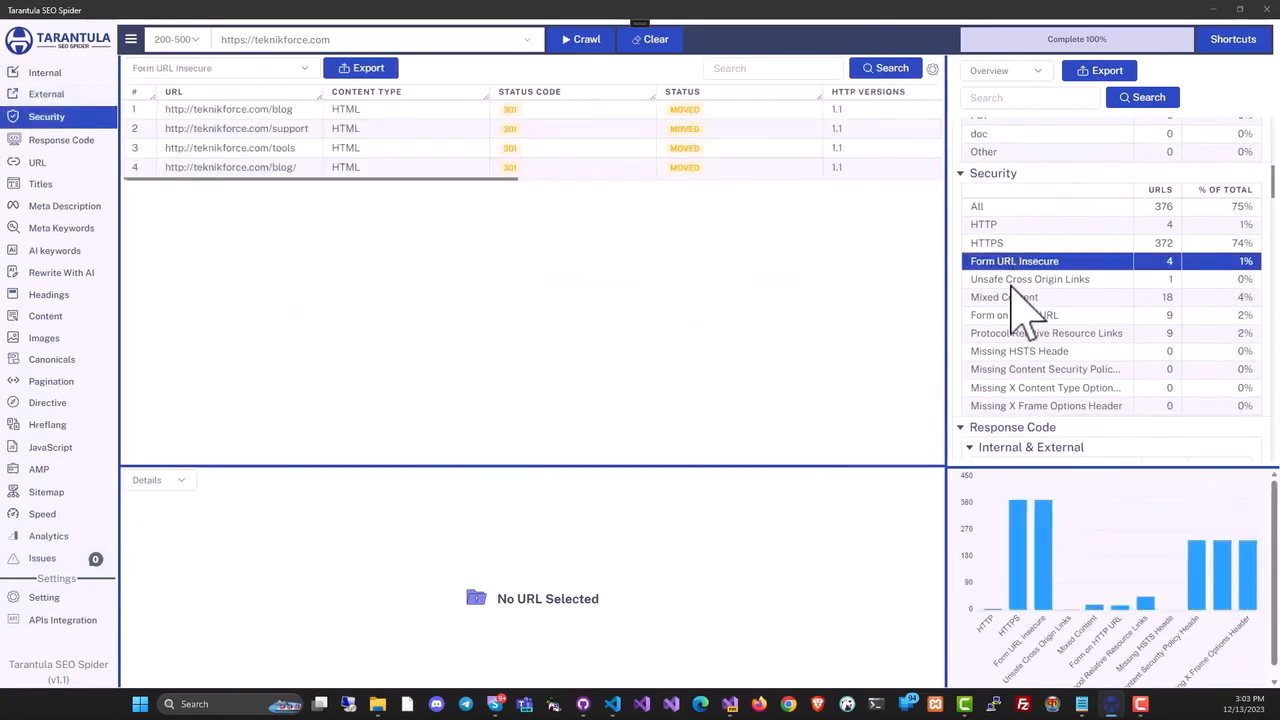
left_click(1015, 281)
left_click(1008, 298)
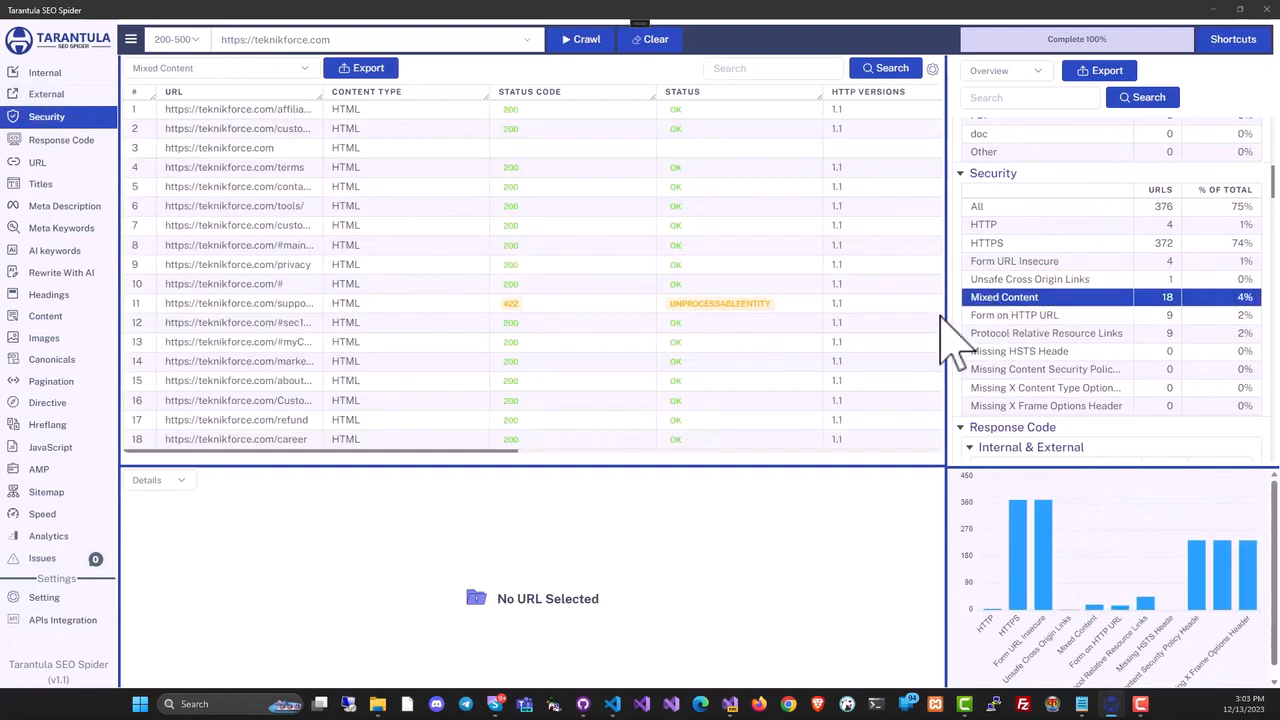
left_click(1040, 316)
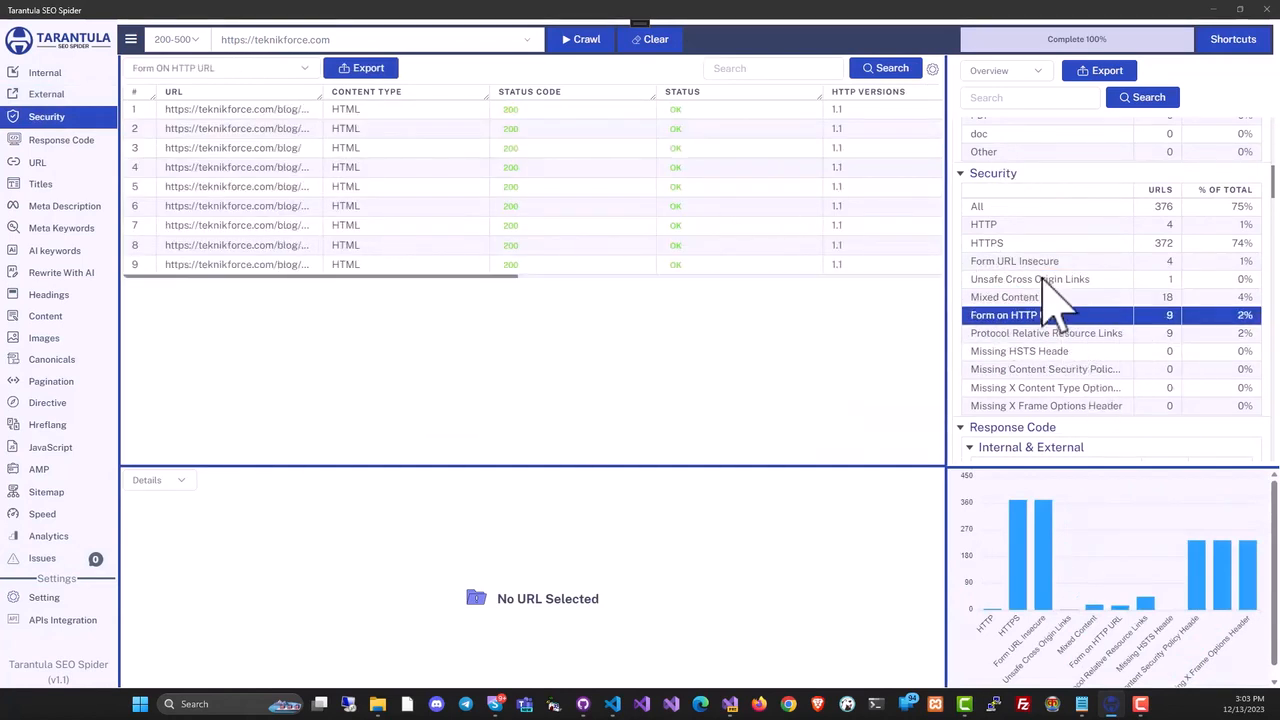
left_click(1020, 351)
- Switch the crawl summary from Overview to Site Structure and look through the folder tree of teknikforce.com
left_click(1005, 70)
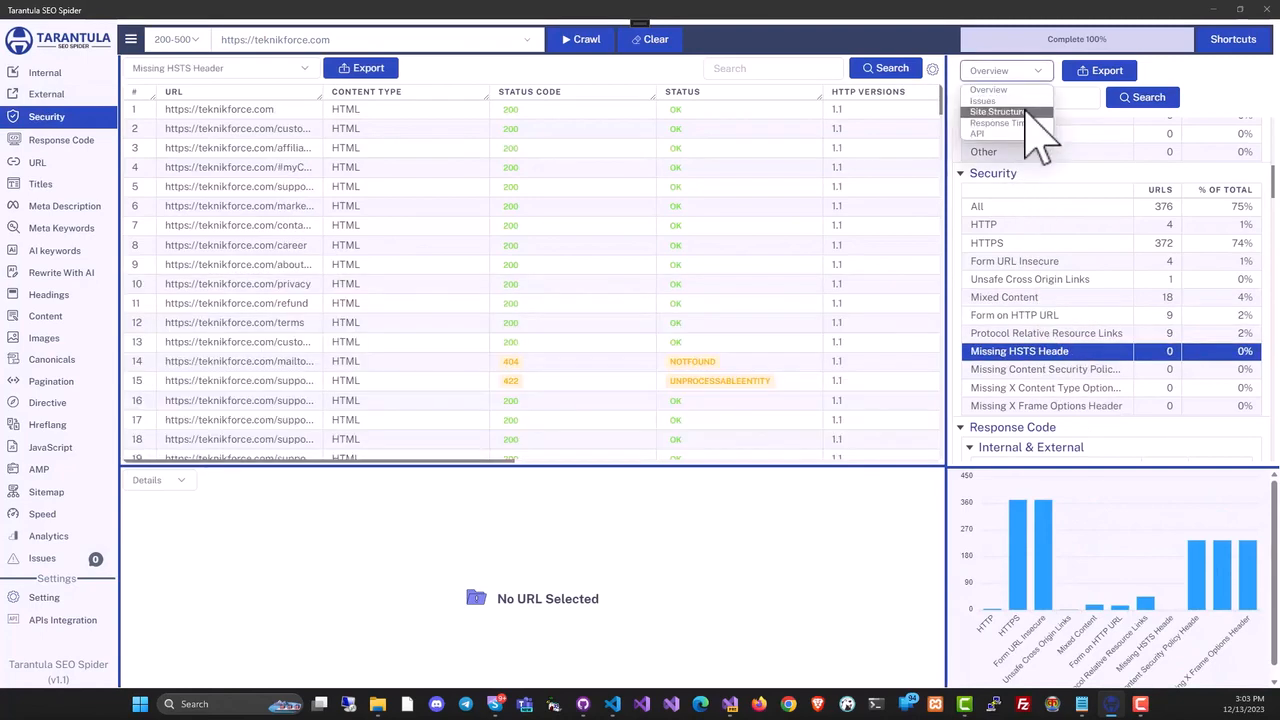
left_click(1030, 108)
scroll(1063, 286, "down", 10)
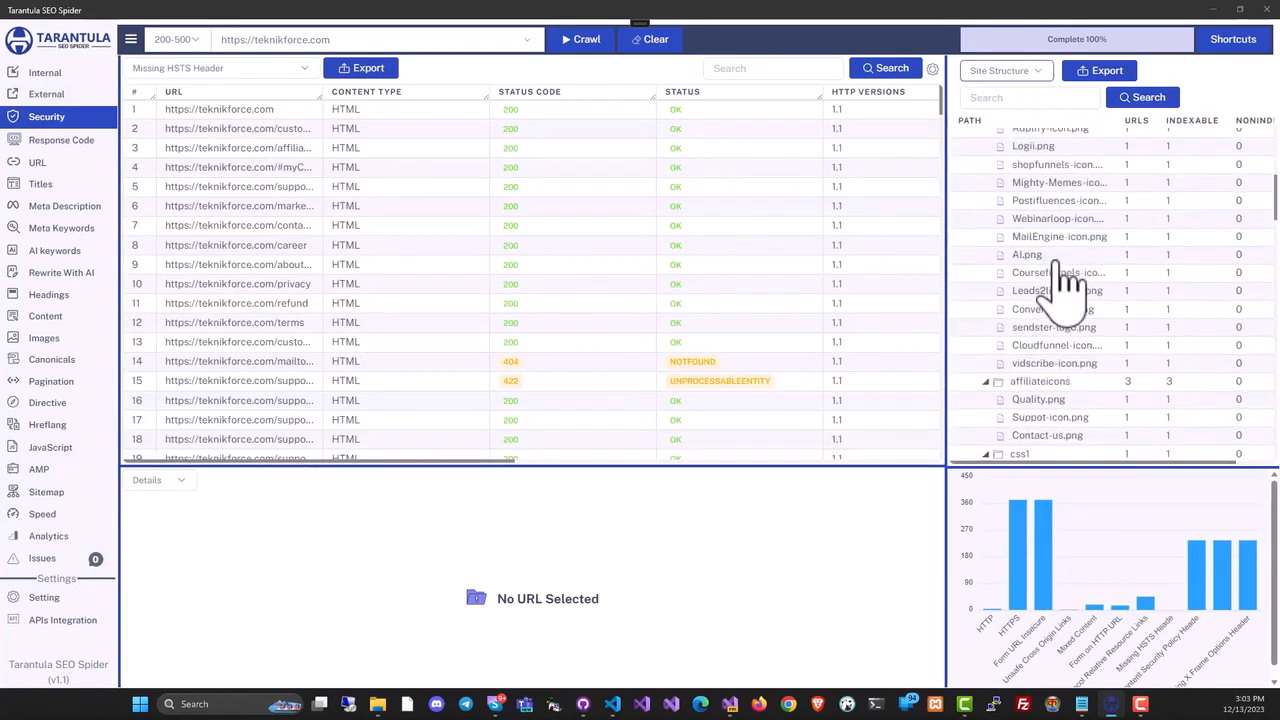
scroll(1070, 285, "down", 15)
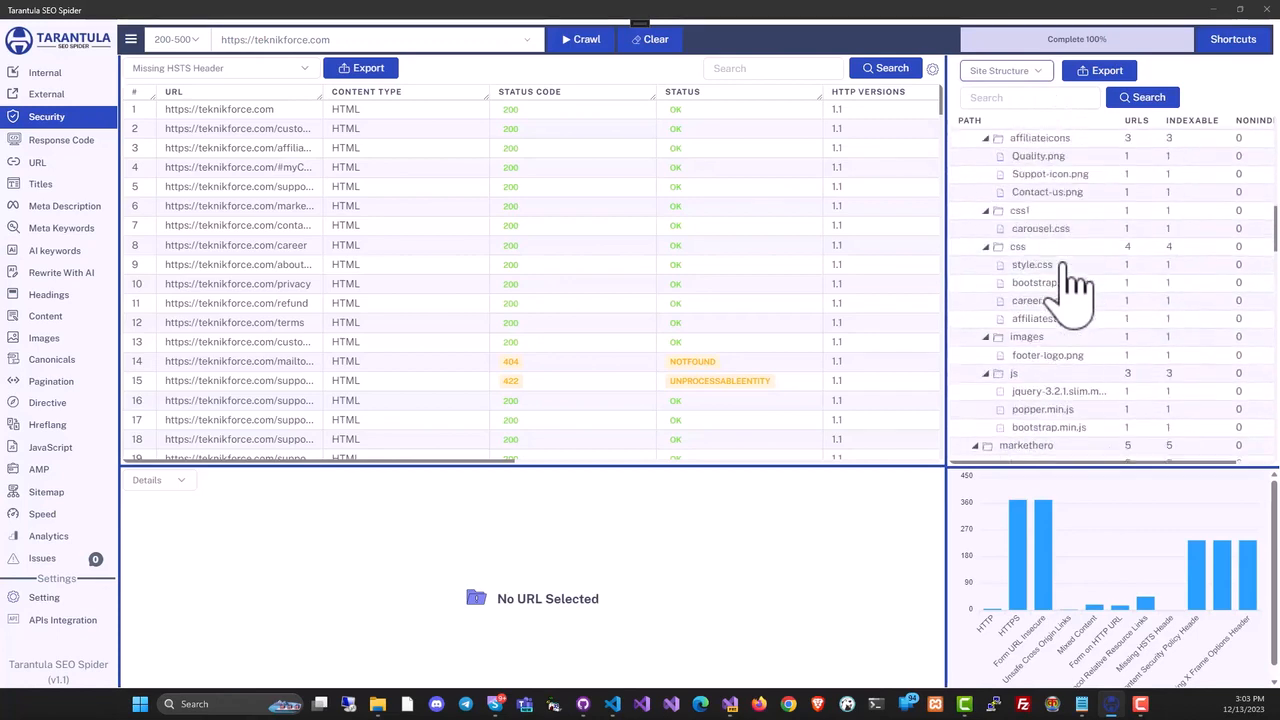
scroll(1063, 282, "up", 20)
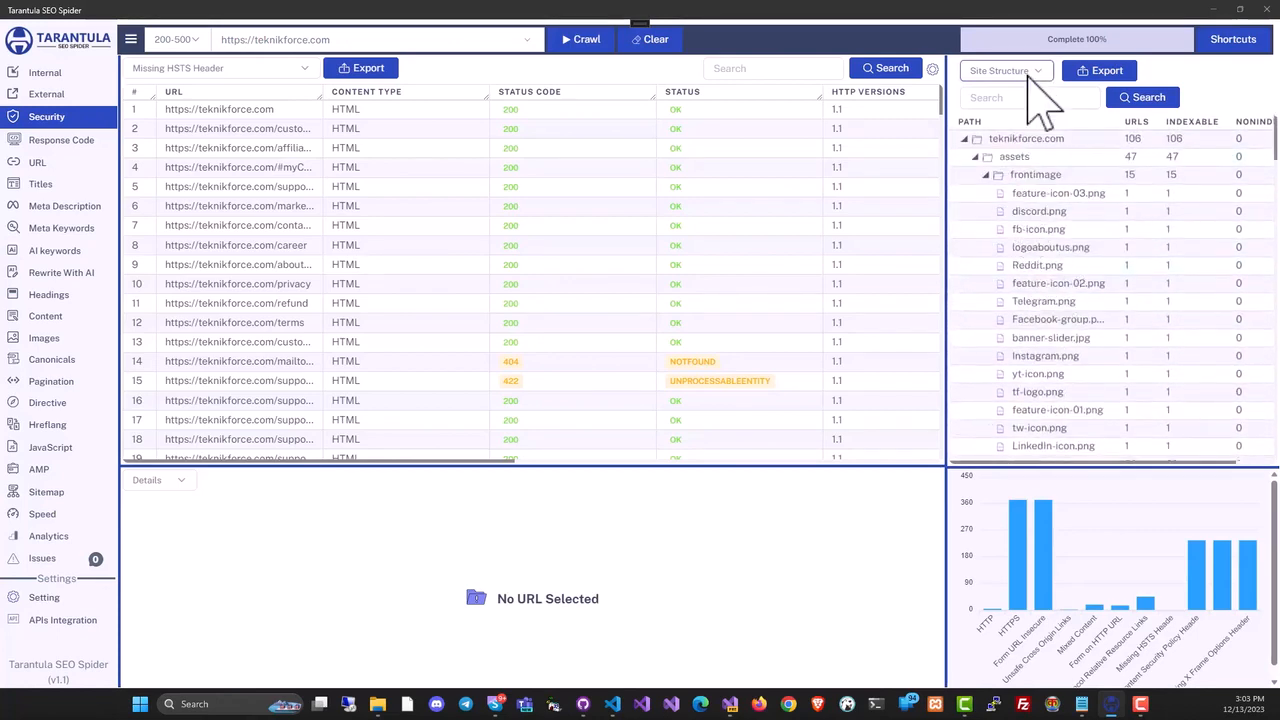
- View the crawl summary's Response Time and API data, and return it to Overview
left_click(1025, 72)
left_click(1000, 123)
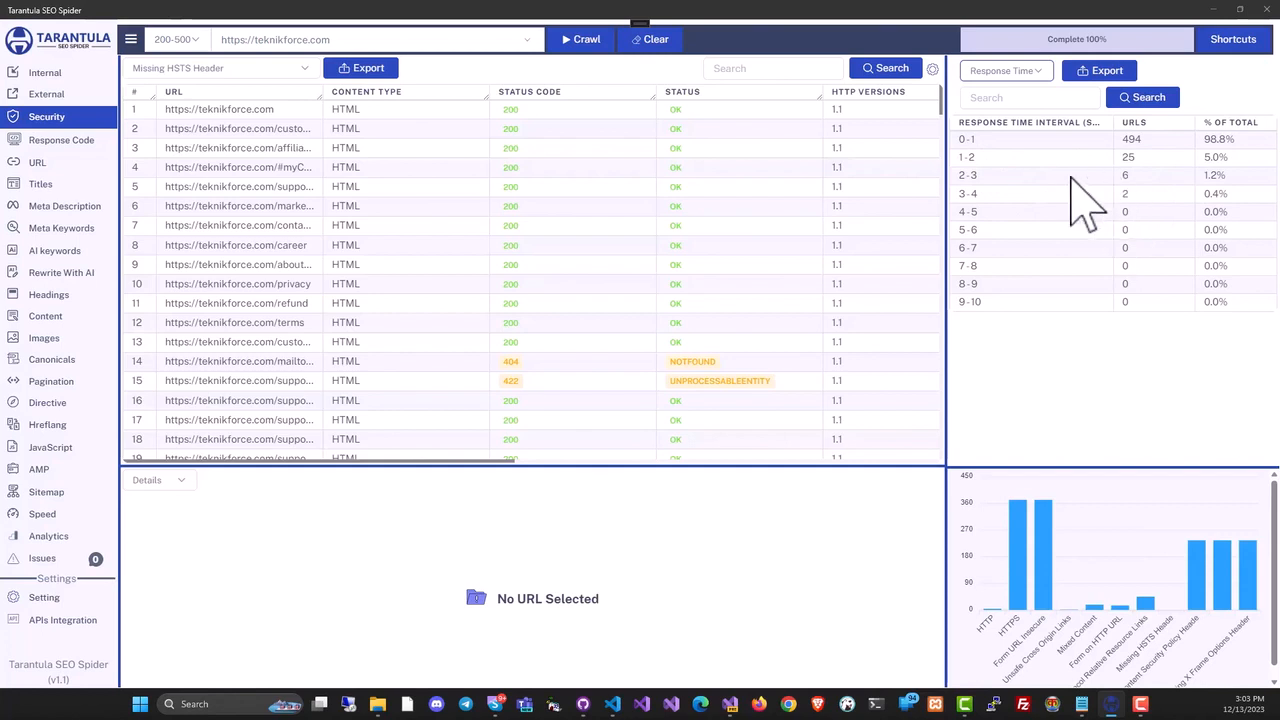
left_click(1018, 76)
left_click(978, 133)
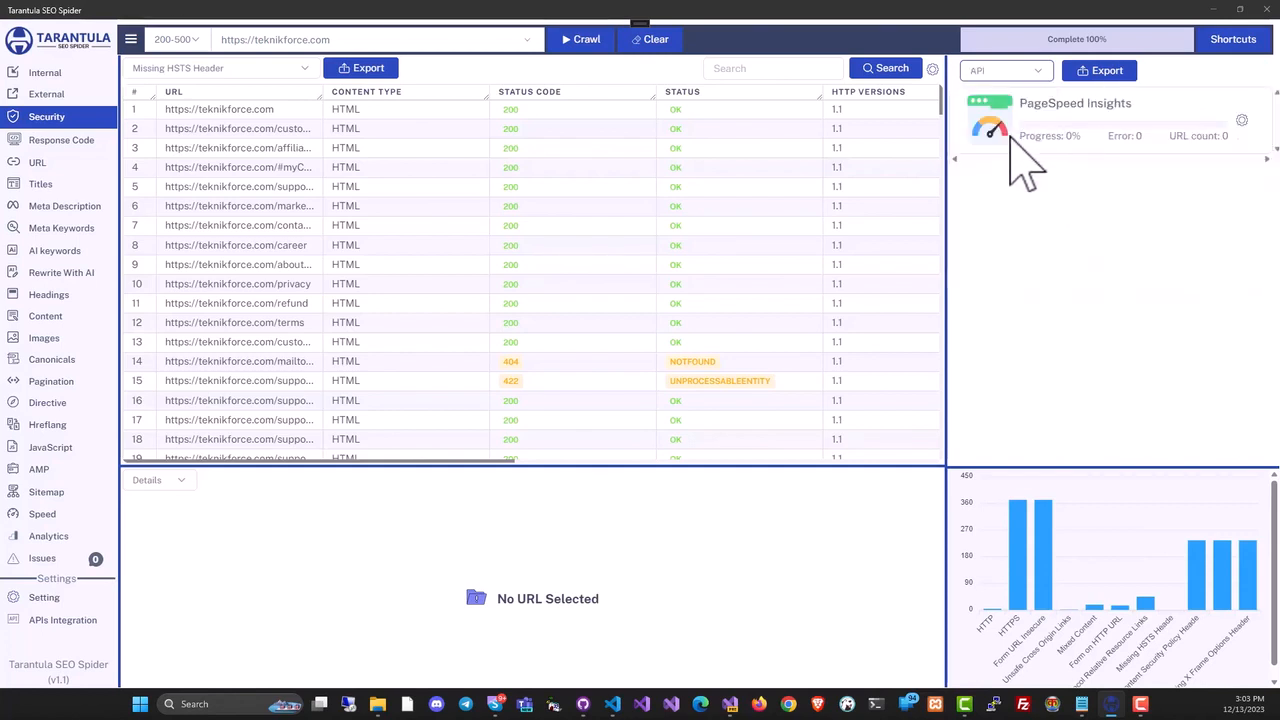
left_click(1016, 76)
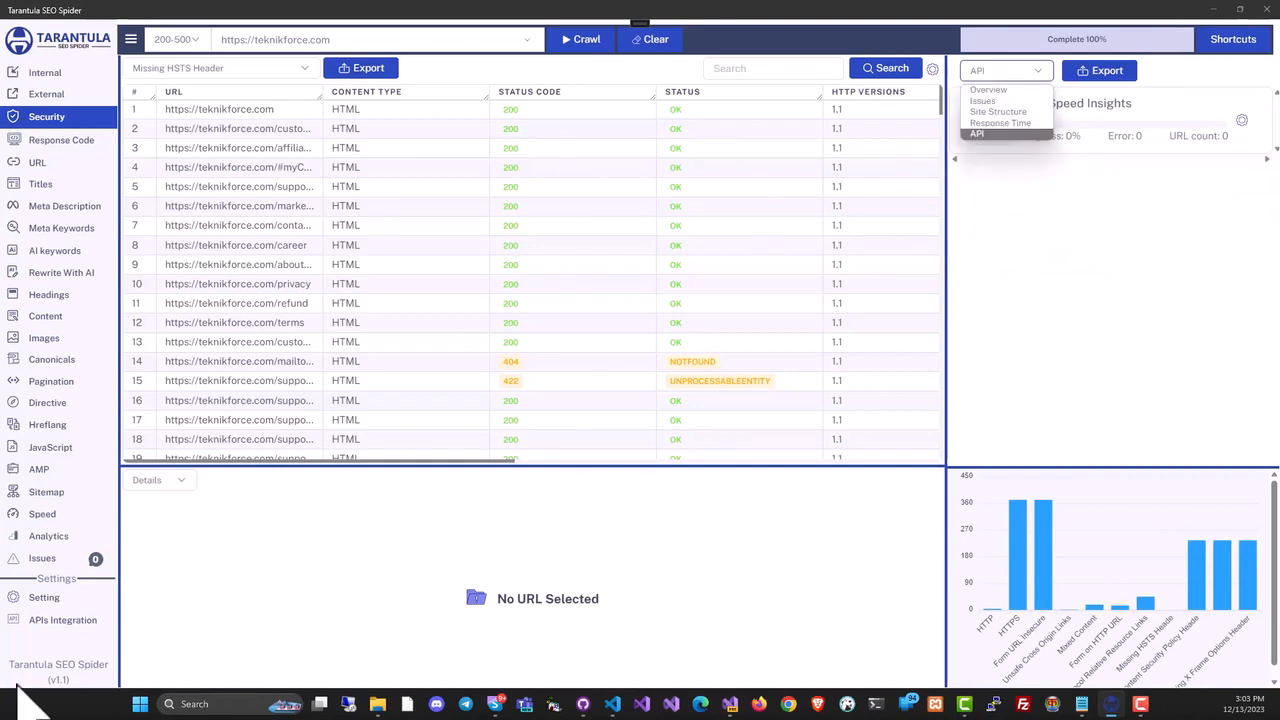
left_click(988, 90)
- Open the Internal report and read through the details of the tools/blog-marketing/wp-yt-blogger.php page
left_click(45, 72)
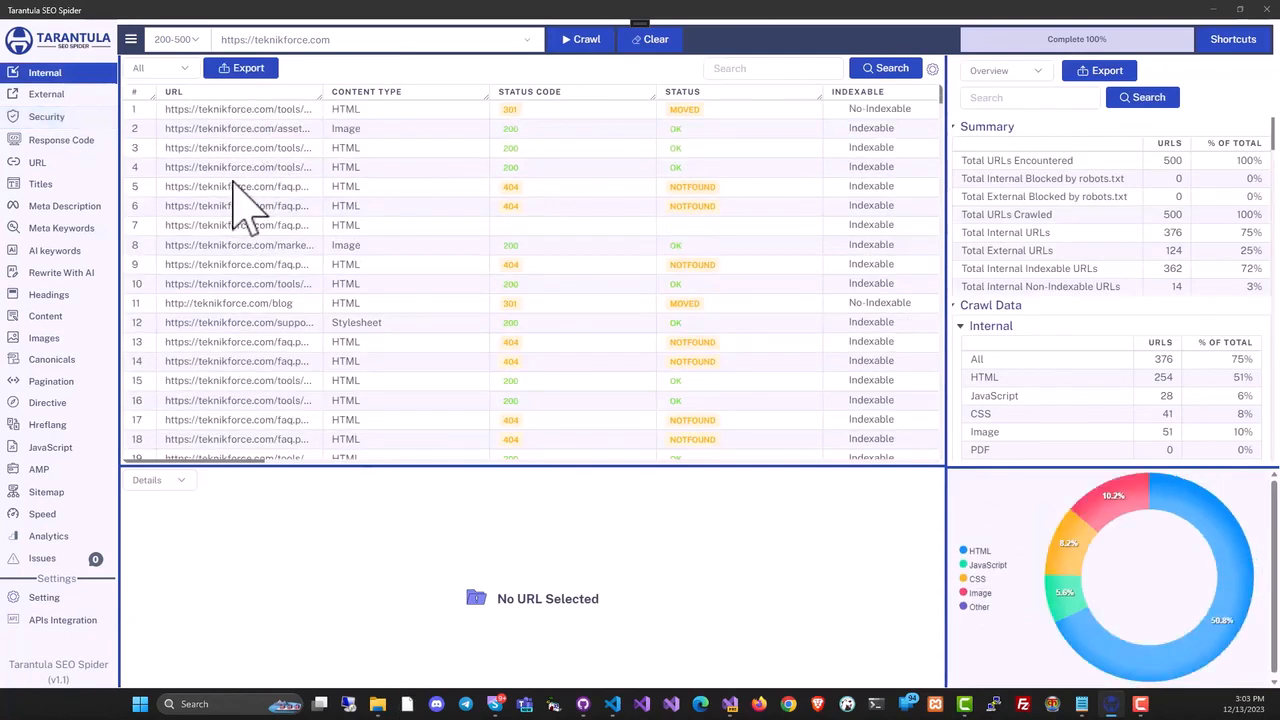
left_click(242, 186)
left_click(241, 170)
scroll(357, 563, "down", 2)
scroll(366, 571, "up", 2)
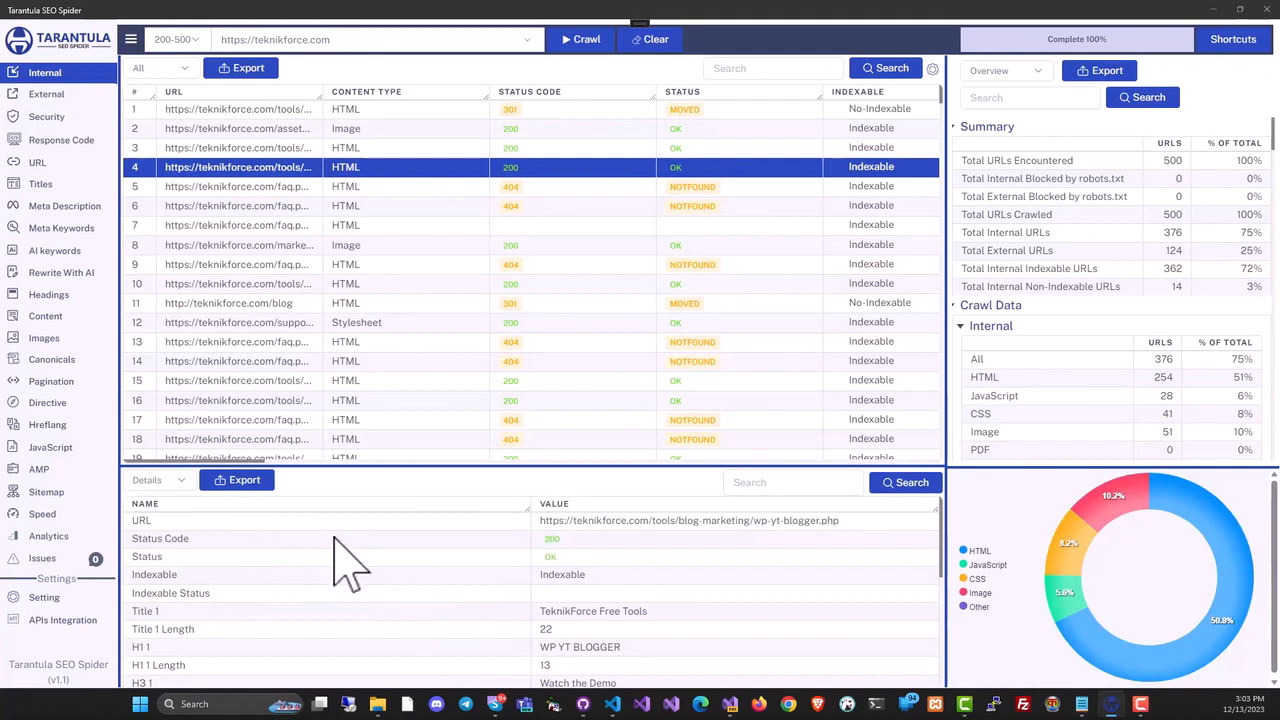
scroll(476, 605, "down", 2)
scroll(480, 603, "down", 5)
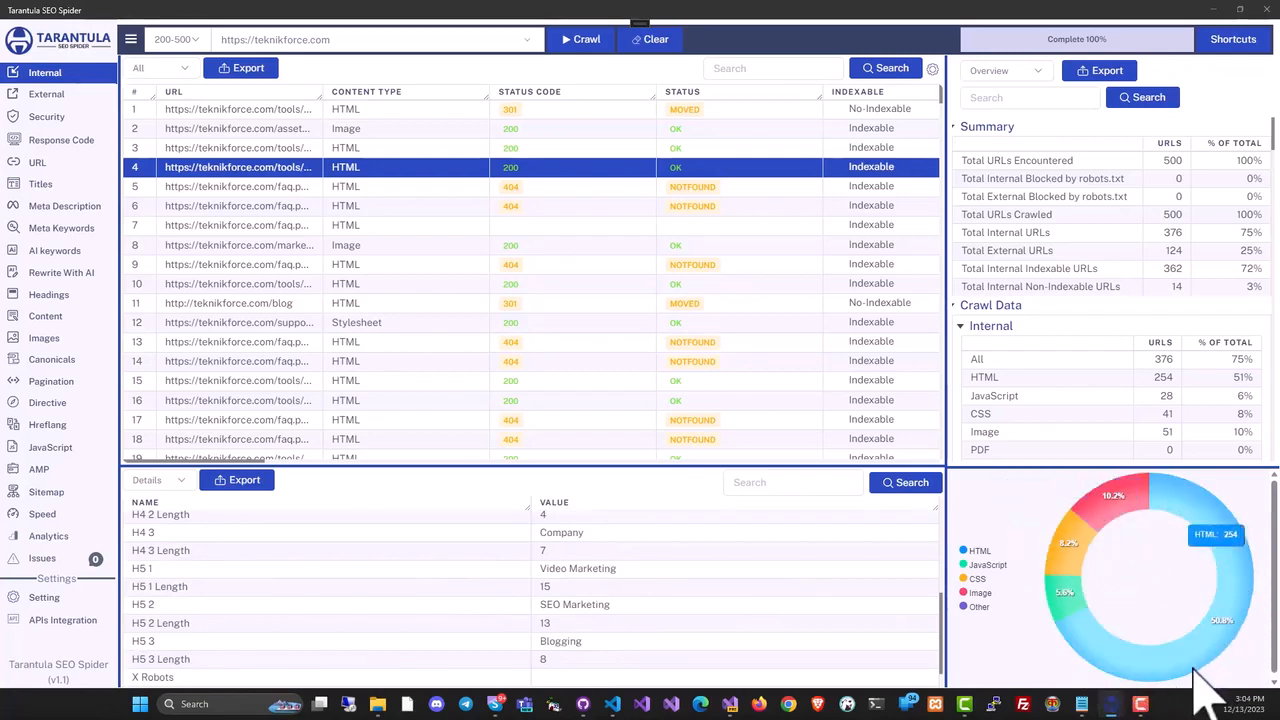
- View the Content report and inspect the bars for exact duplicates and low content pages in its chart
left_click(421, 322)
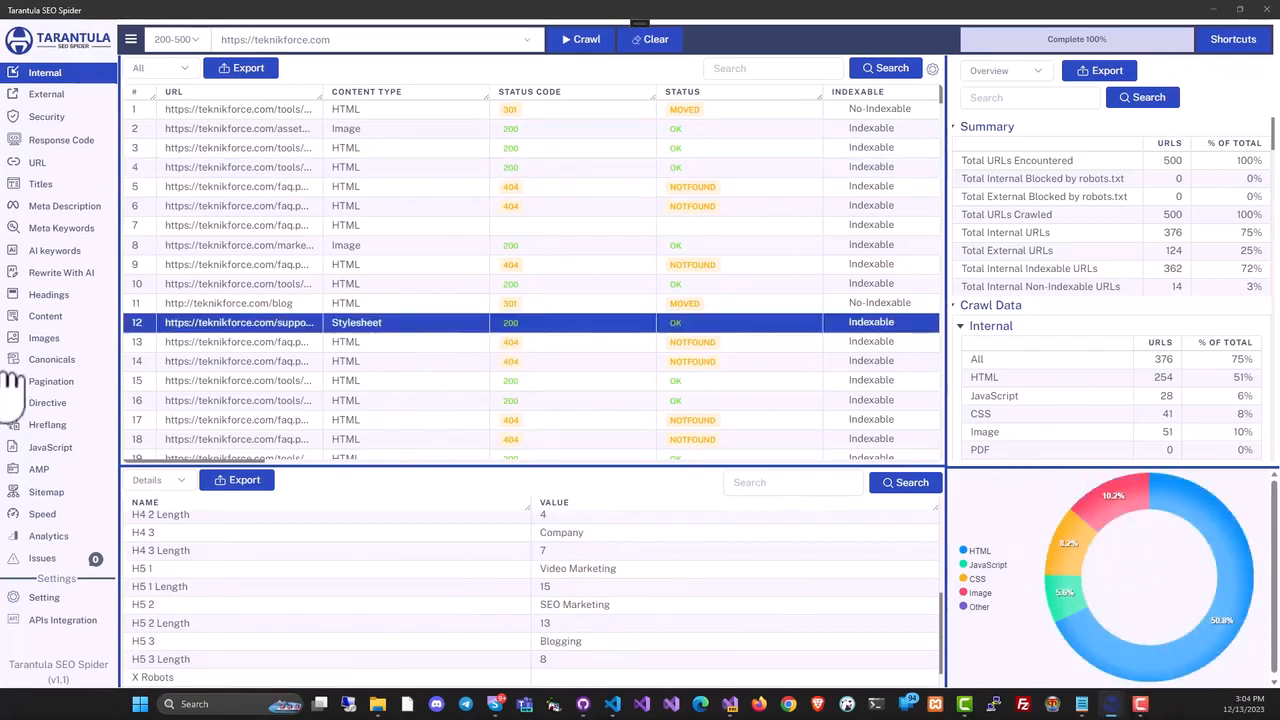
left_click(52, 316)
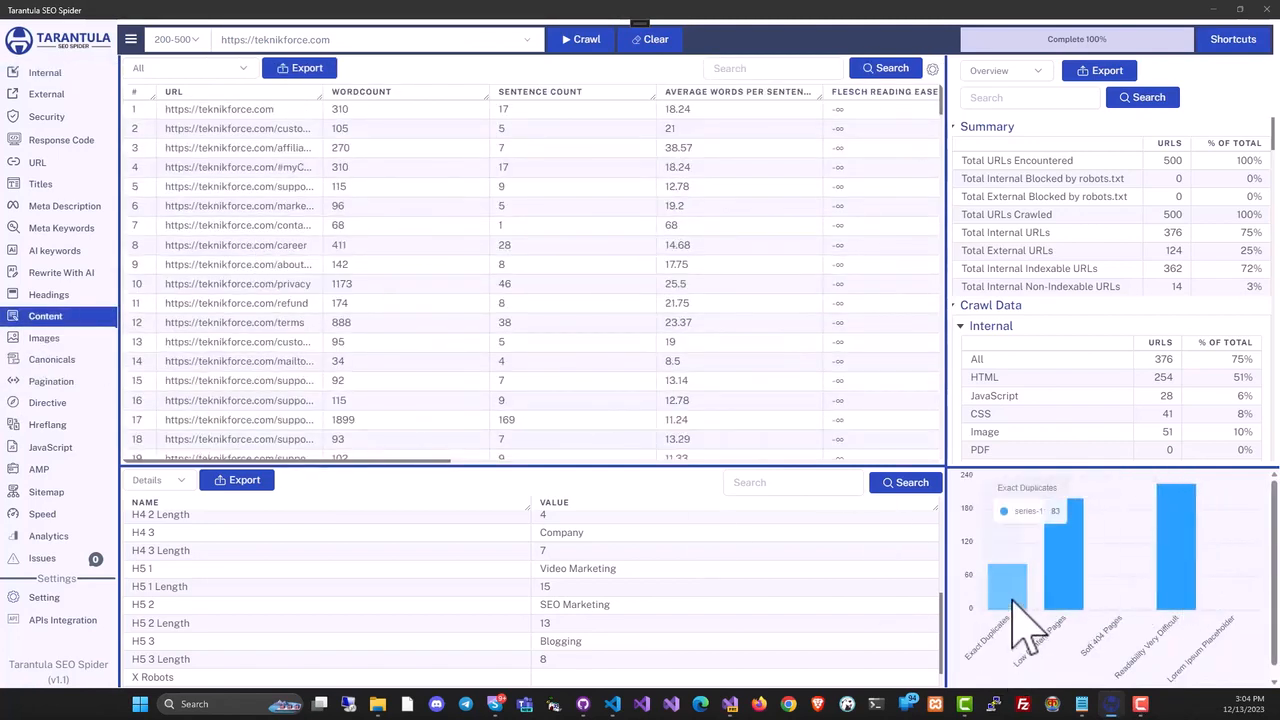
mouse_move(1075, 615)
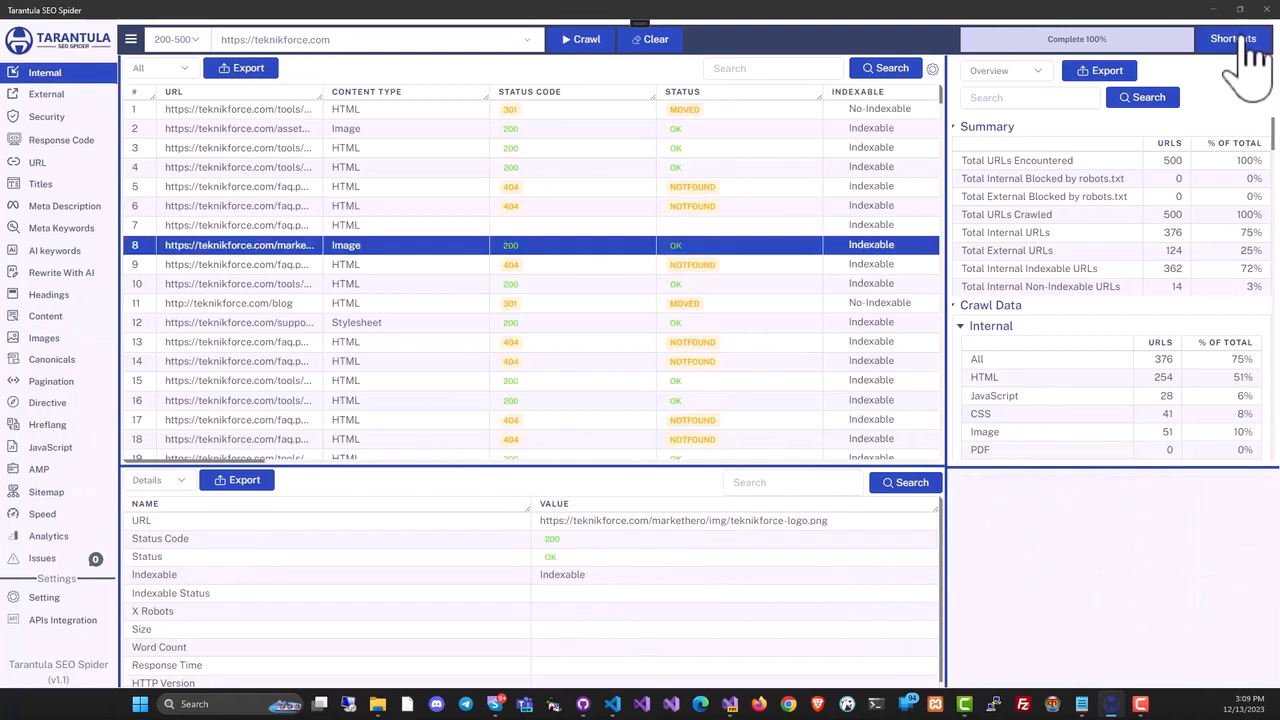
- View the Shortcuts reference, close it and show the details of the faq.php?id=28 page in the Internal report
left_click(1248, 44)
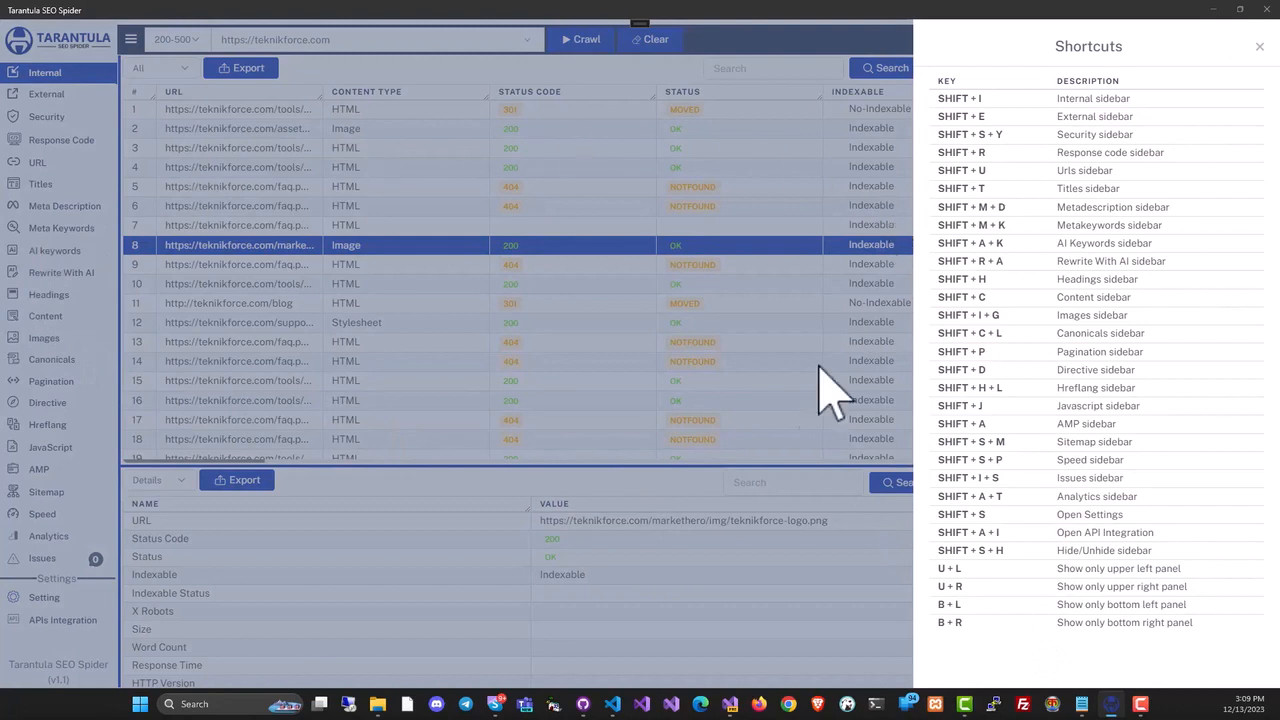
left_click(1258, 46)
left_click(600, 187)
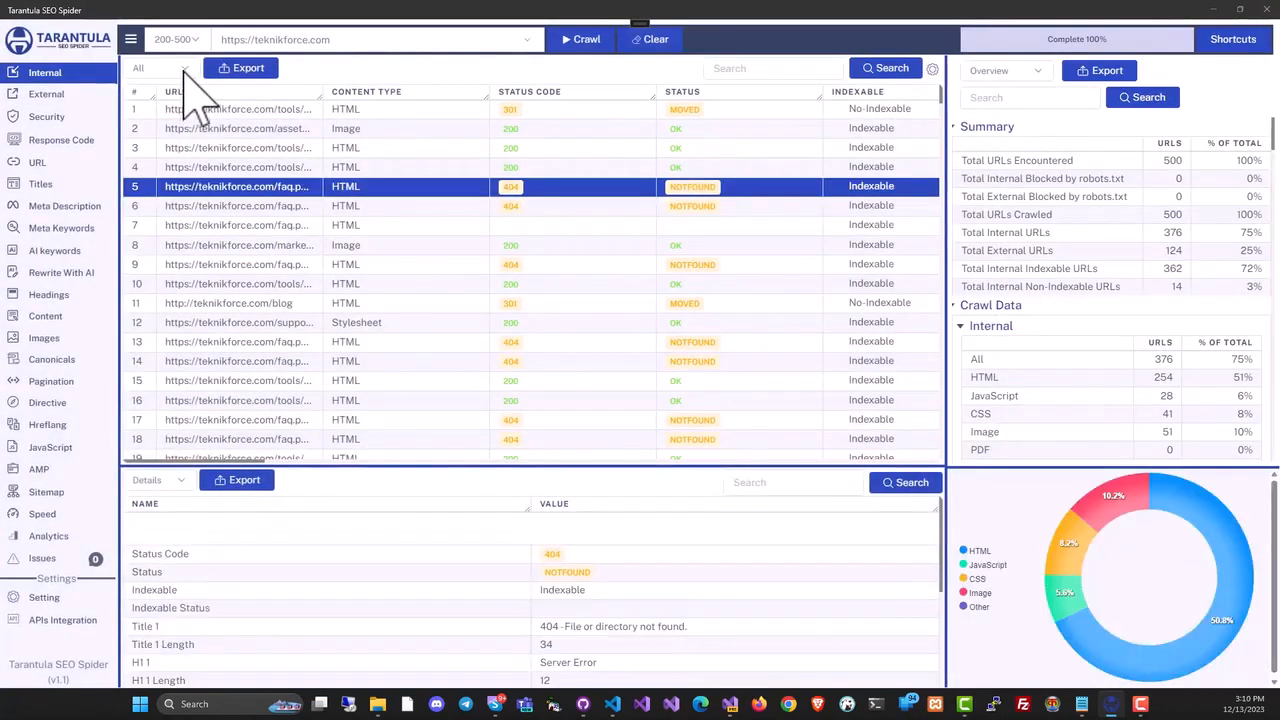
- Try to export the Internal report as a CSV file
left_click(257, 76)
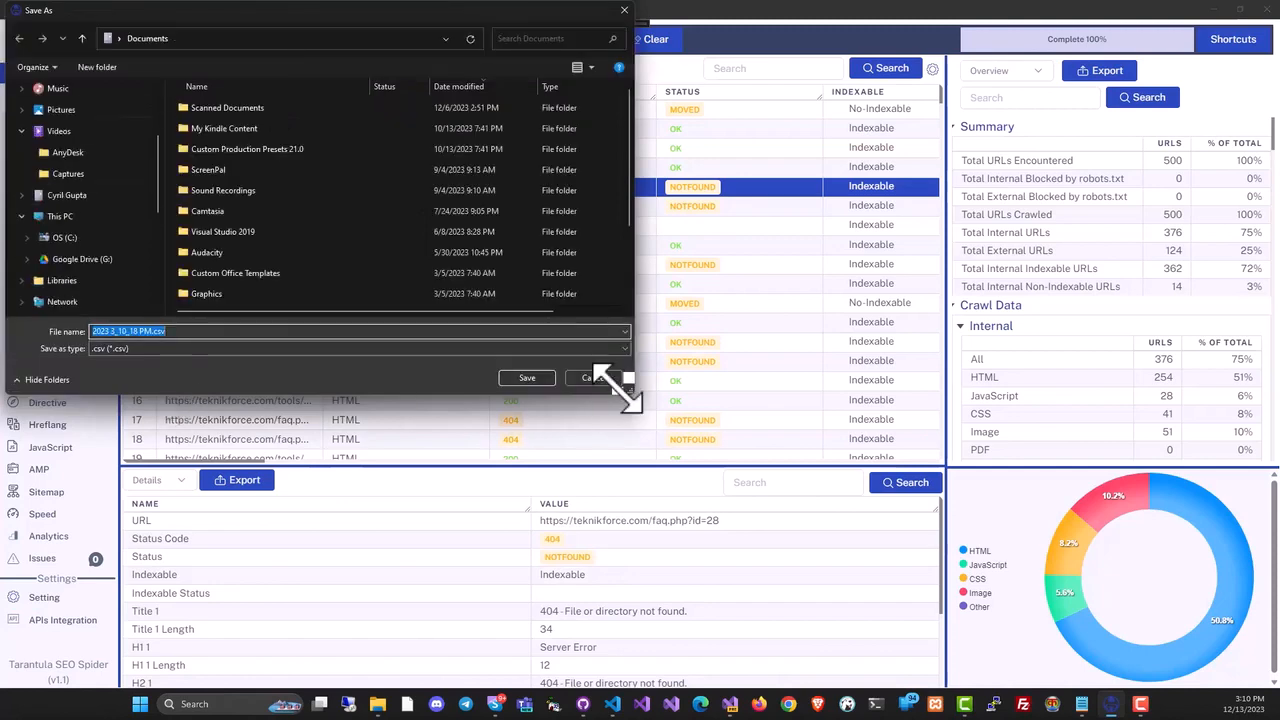
left_click(604, 378)
- Show the details of several internal URLs in turn, including tools/seo-marketing/seo-harvester.php and the stylesheet entry under support
left_click(300, 247)
left_click(292, 288)
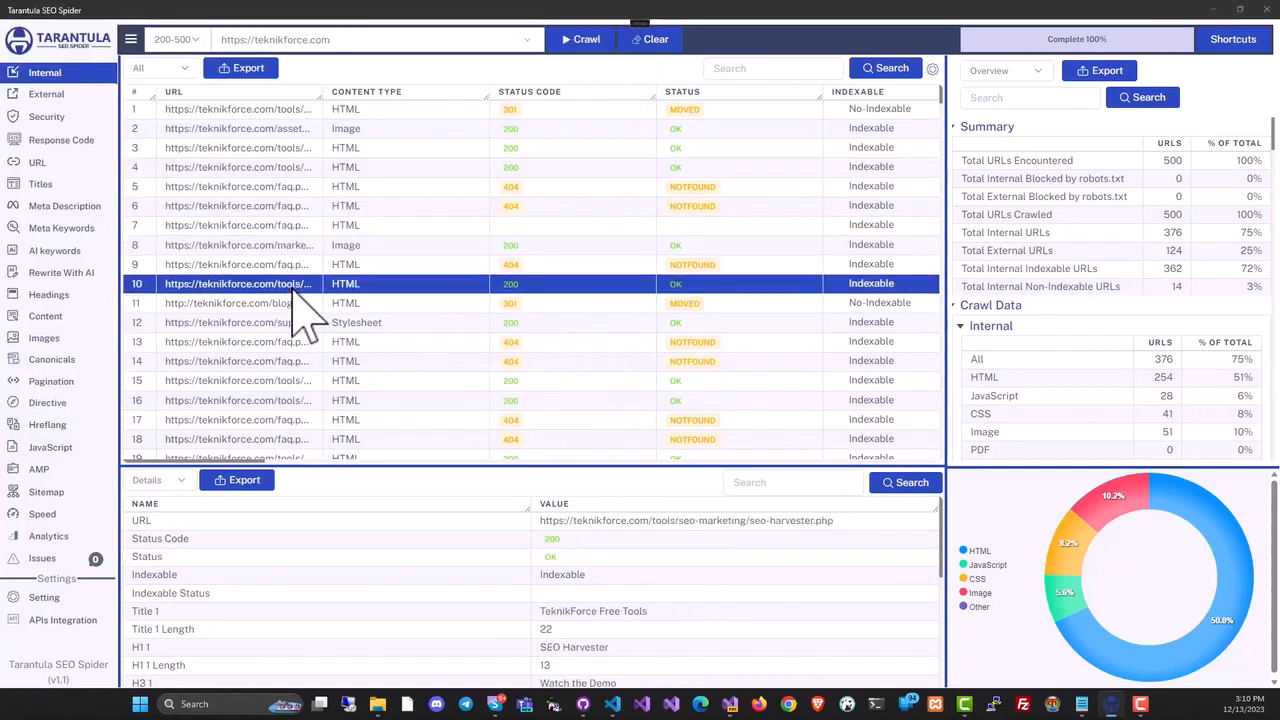
left_click(305, 322)
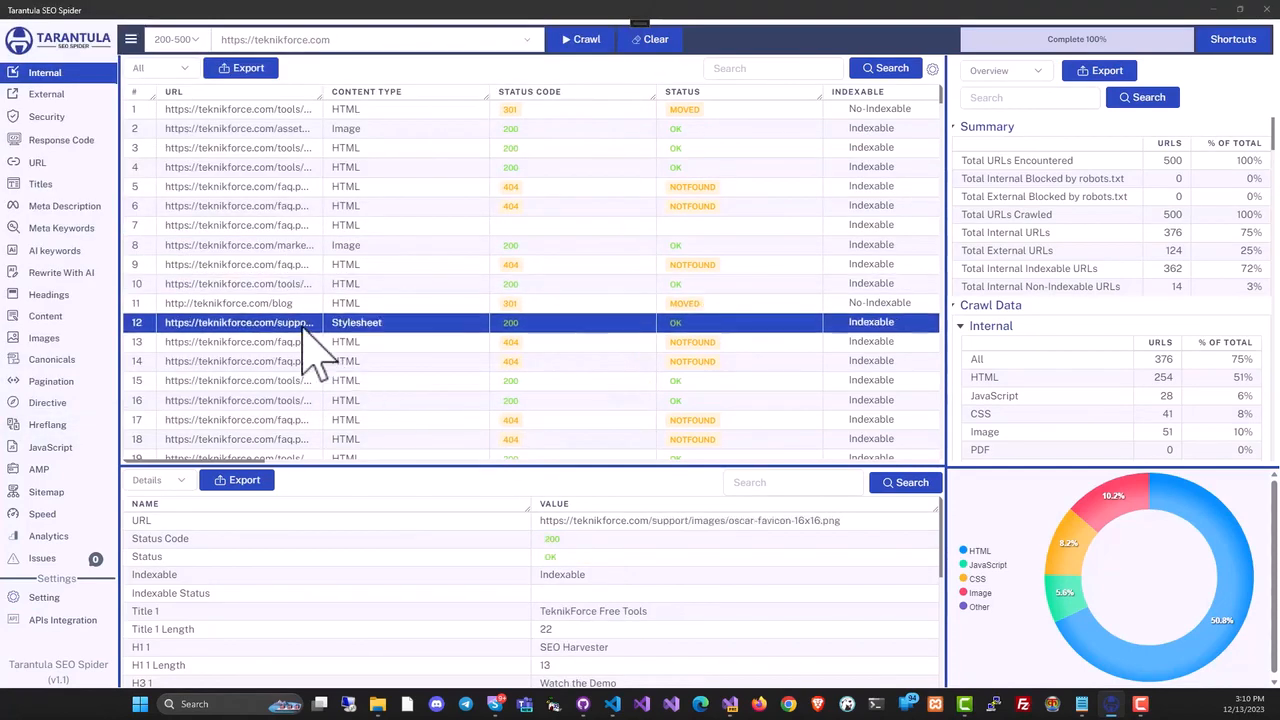
left_click(300, 245)
left_click(290, 188)
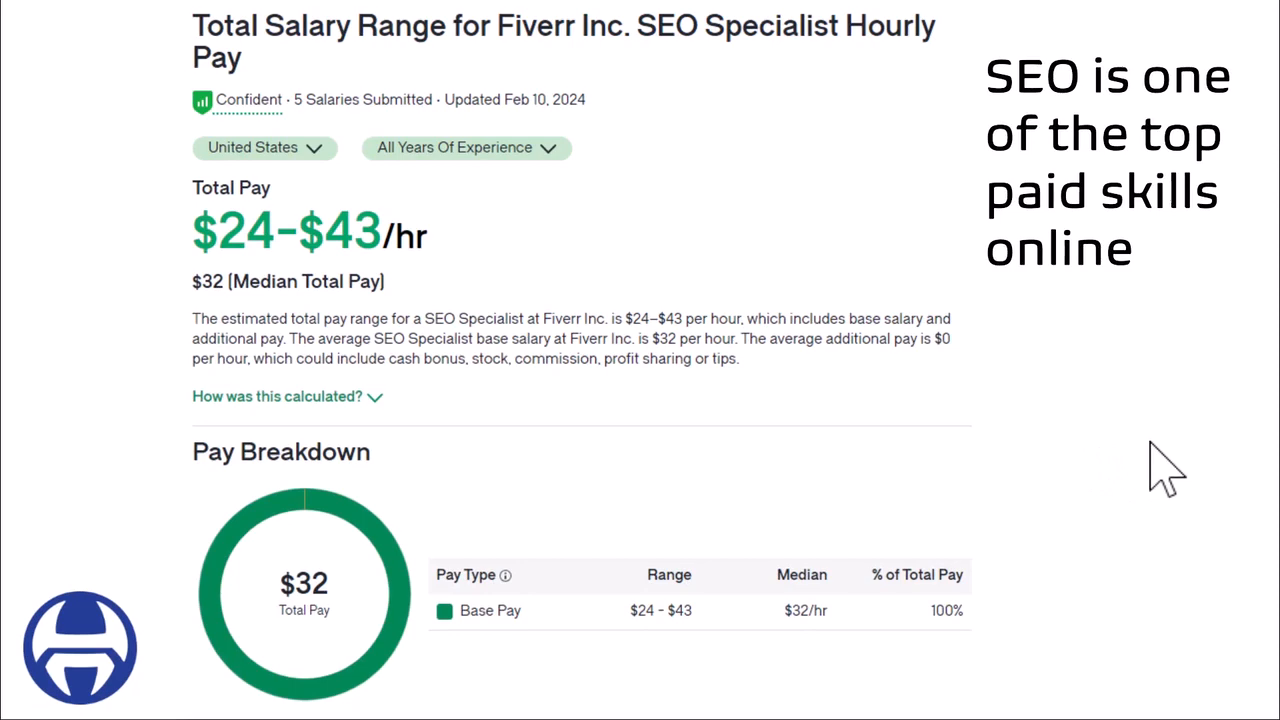
left_click(970, 449)
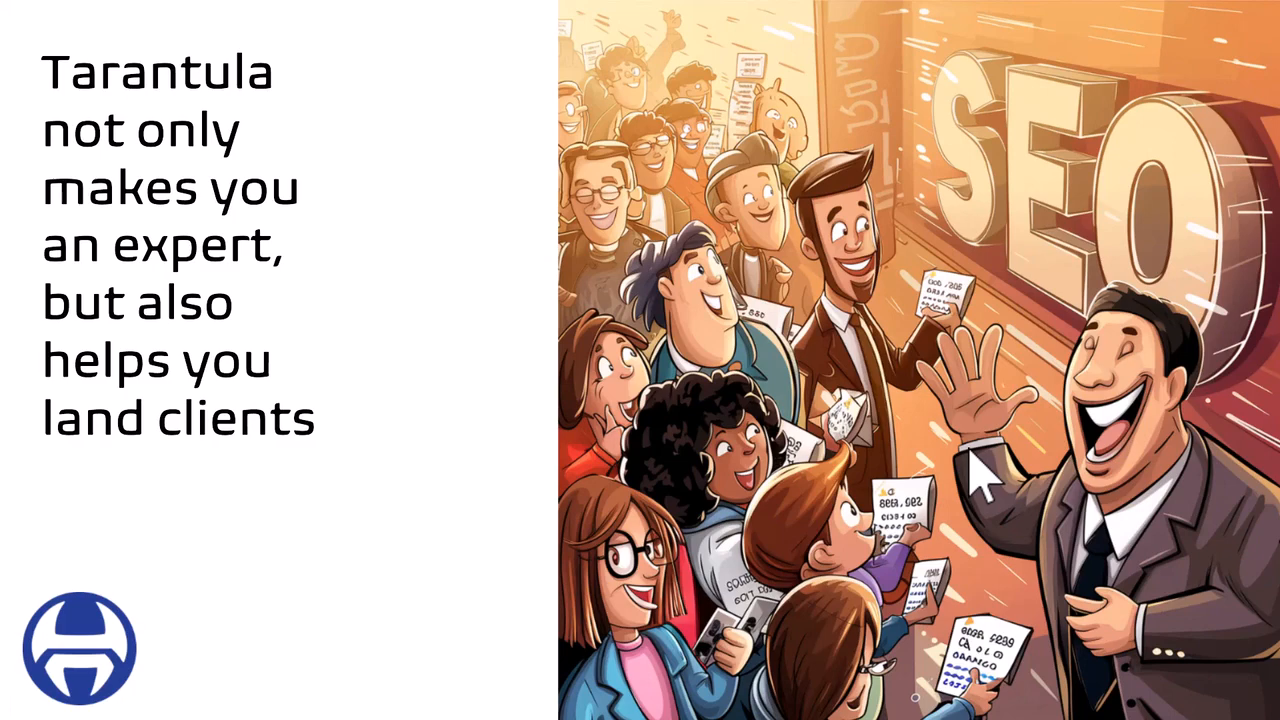
left_click(968, 448)
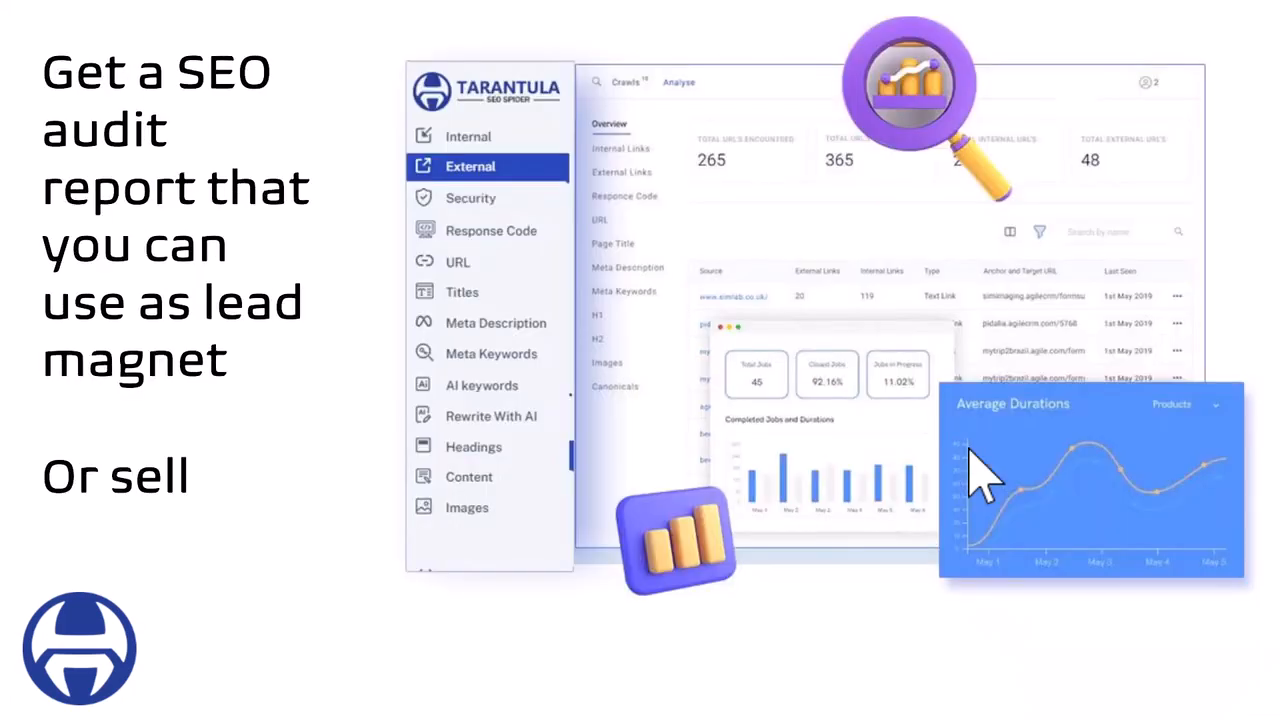